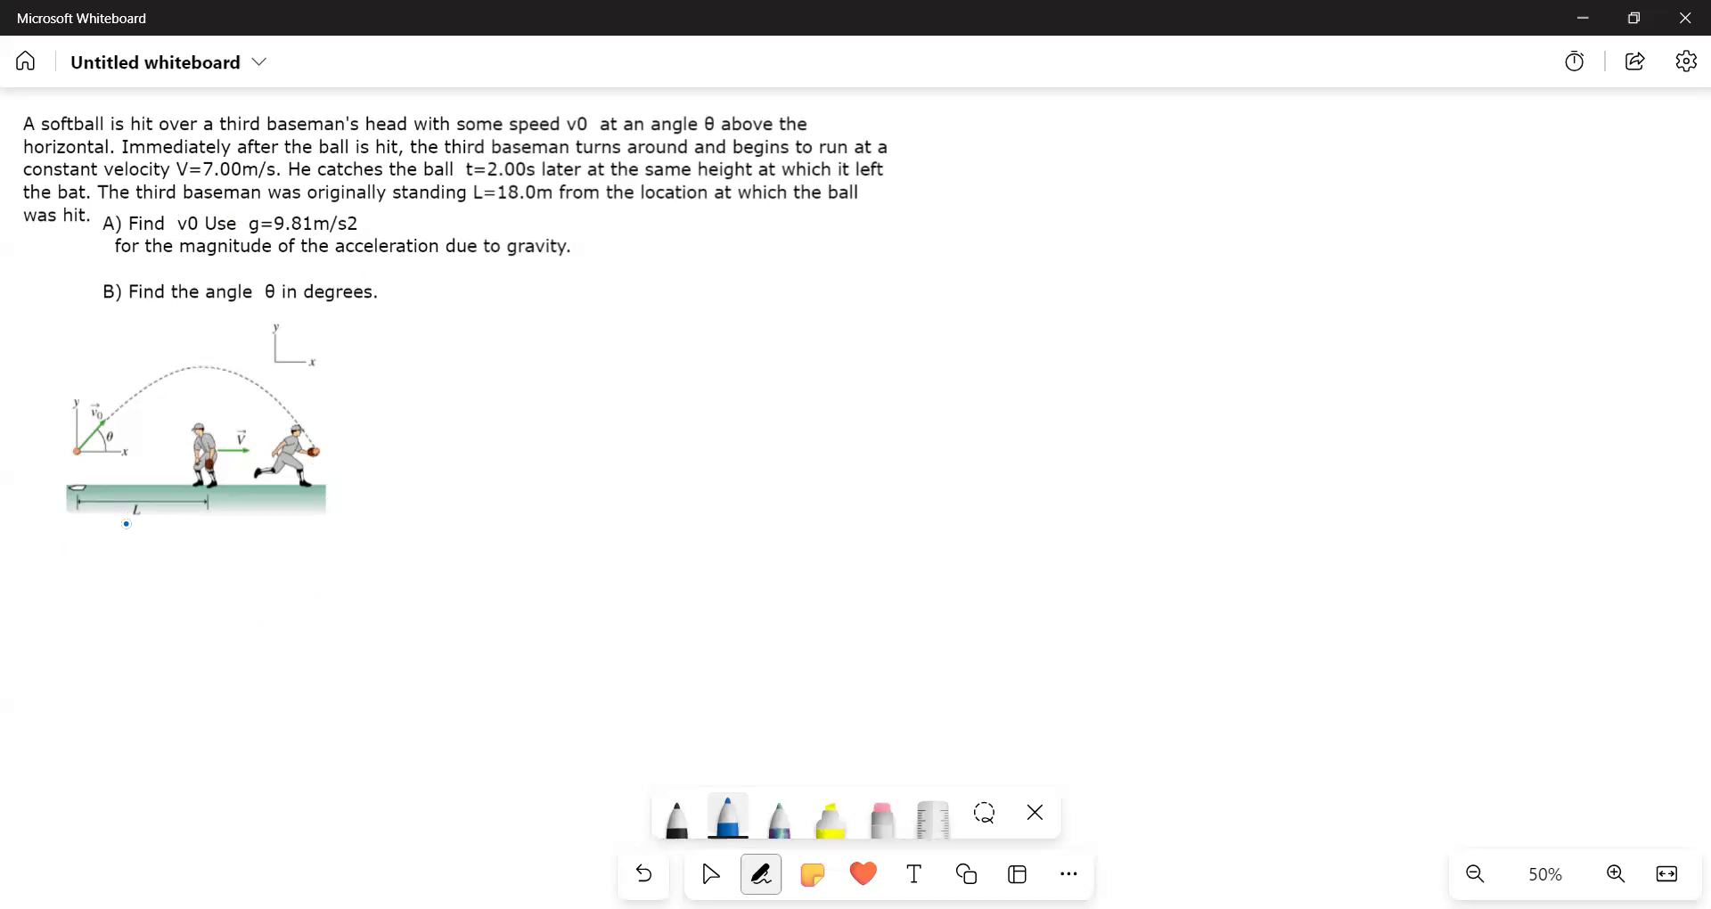
Step: Write the givens L = 18.0 m and V = 7.00 m/s below the diagram
drag(75, 540, 86, 554)
drag(93, 544, 108, 542)
drag(92, 553, 207, 552)
drag(75, 591, 119, 604)
drag(112, 615, 177, 607)
drag(194, 596, 196, 595)
drag(220, 594, 268, 616)
drag(300, 596, 291, 617)
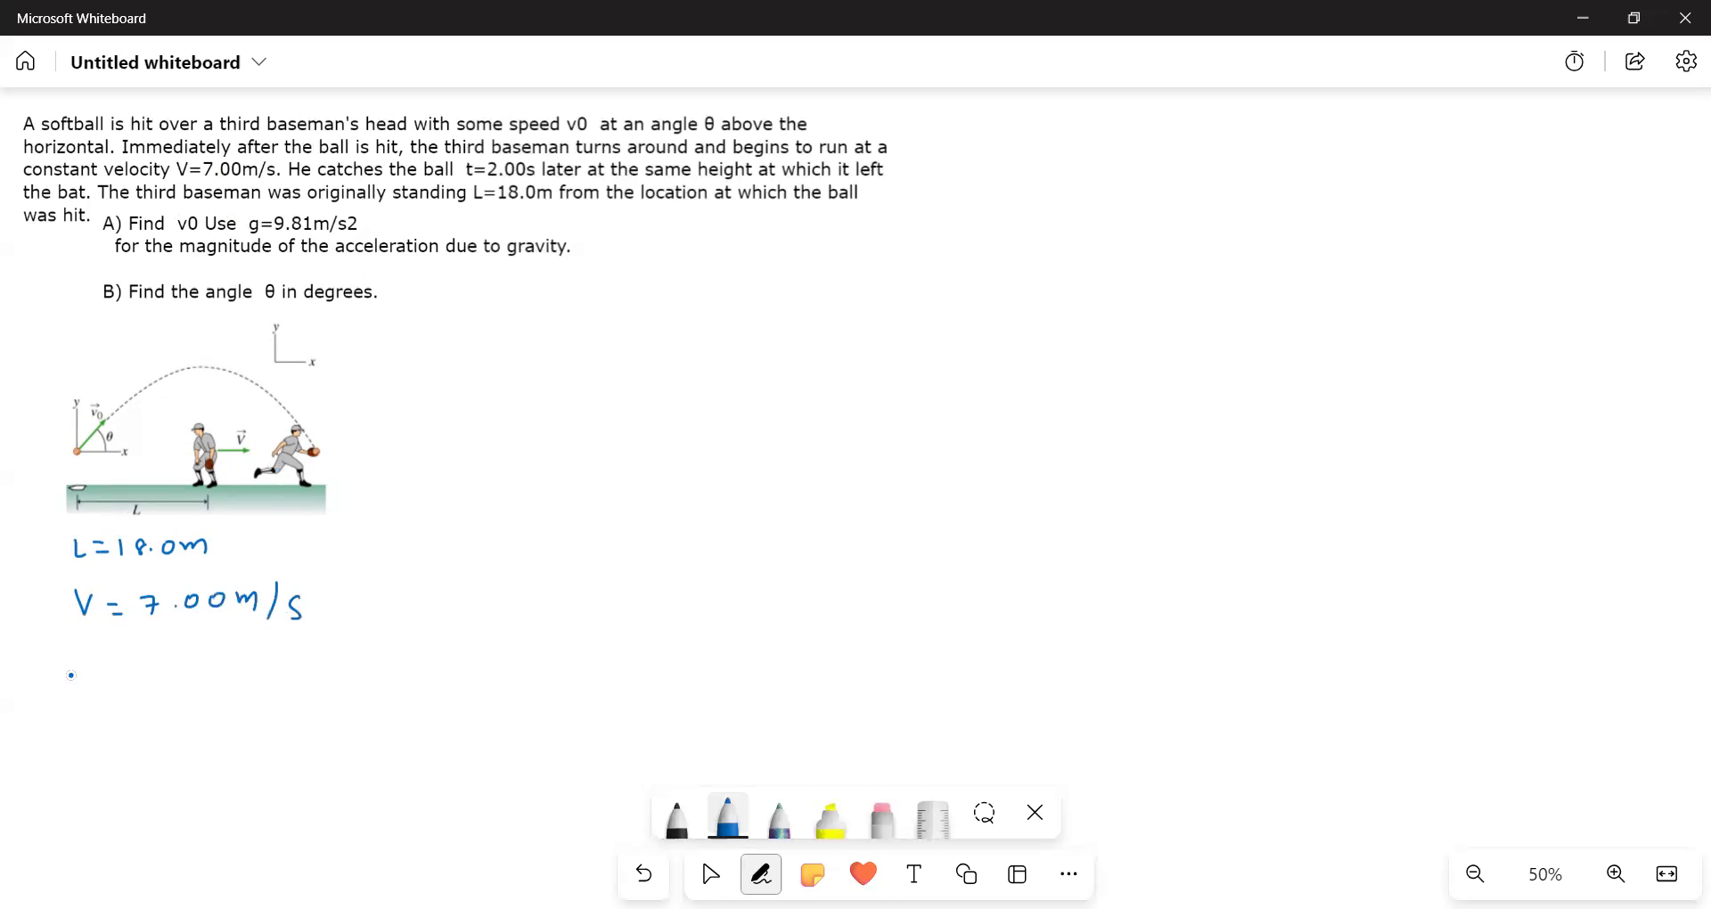
Step: Write the given time t = 2.00 s beneath the speed
drag(80, 642, 91, 666)
drag(82, 653, 131, 651)
drag(118, 660, 132, 660)
drag(151, 646, 169, 665)
click(182, 654)
mouse_move(201, 643)
mouse_down()
mouse_move(192, 655)
mouse_move(202, 643)
mouse_up()
drag(225, 643, 253, 662)
Step: Write d = vt = 7×2 = 14 m on the next line
drag(82, 713, 84, 724)
mouse_move(83, 701)
mouse_down()
mouse_move(87, 728)
mouse_move(122, 713)
mouse_up()
mouse_move(110, 722)
mouse_down()
mouse_move(158, 704)
mouse_move(175, 725)
mouse_move(178, 708)
mouse_move(268, 725)
mouse_up()
drag(264, 714, 309, 724)
mouse_move(308, 711)
mouse_down()
mouse_move(294, 725)
mouse_move(365, 720)
mouse_up()
drag(381, 705, 381, 728)
drag(397, 704, 405, 729)
drag(424, 707, 452, 717)
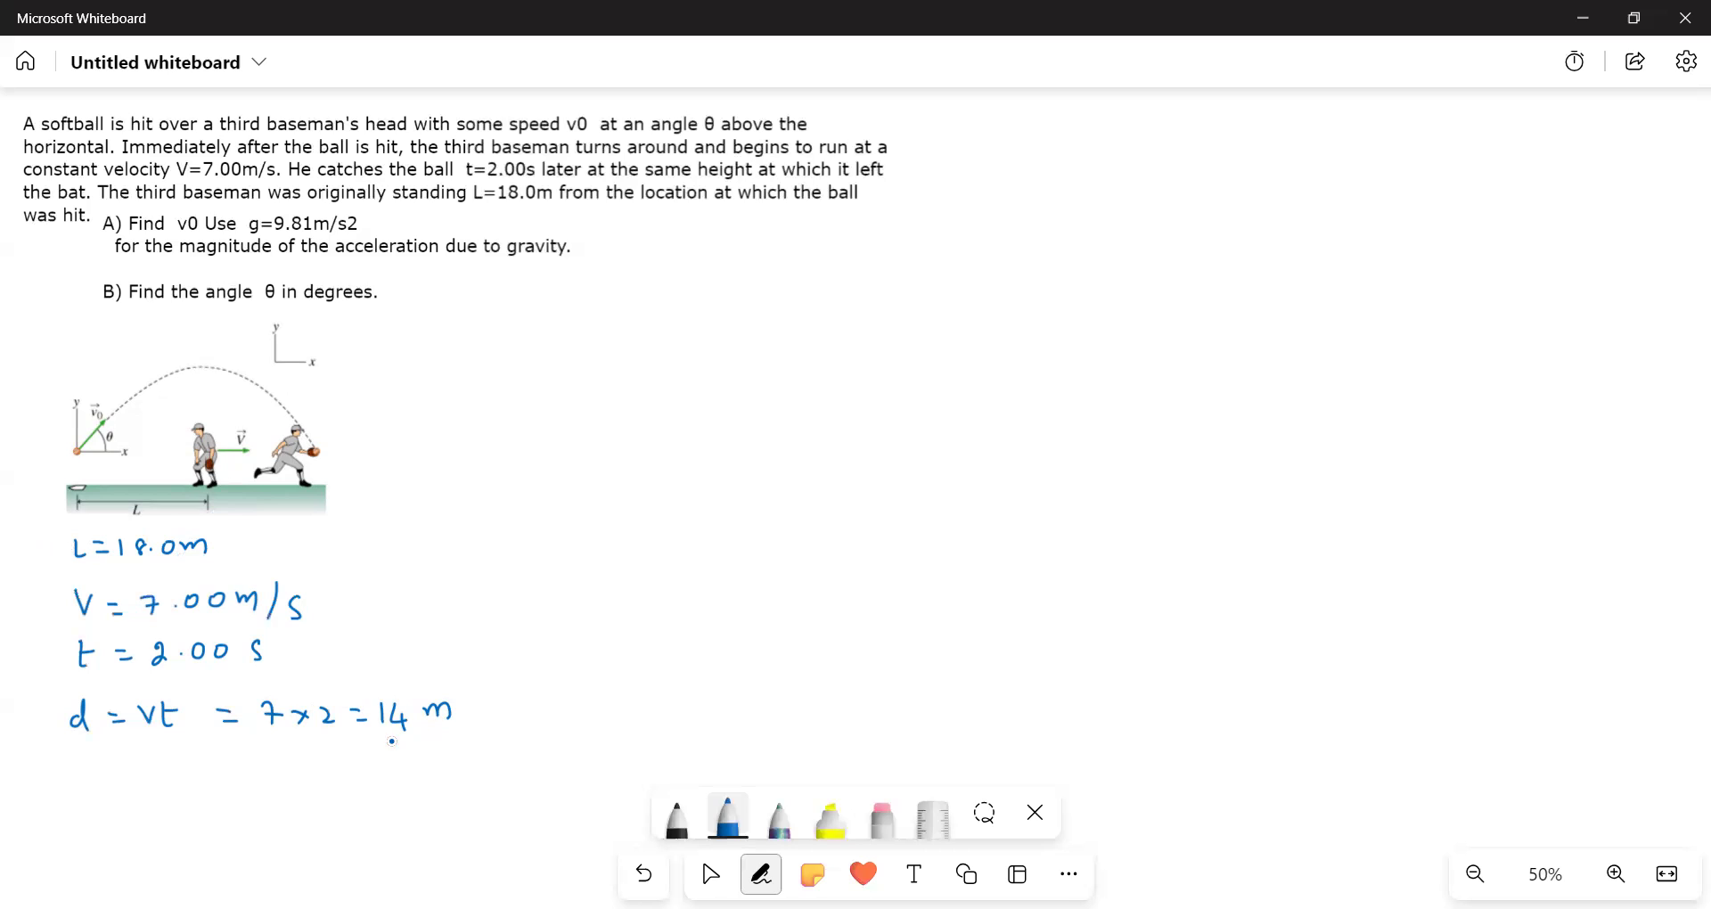
Step: Write Total distance = 18 + 14 = 32 below the distance line
drag(59, 766, 80, 765)
mouse_move(70, 767)
mouse_down()
mouse_move(71, 789)
mouse_move(101, 789)
mouse_move(112, 767)
mouse_up()
drag(129, 779, 139, 791)
drag(169, 781, 183, 792)
drag(189, 779, 224, 772)
mouse_move(219, 770)
mouse_down()
mouse_move(220, 793)
mouse_move(278, 796)
mouse_up()
drag(279, 790, 420, 784)
mouse_move(410, 772)
mouse_down()
mouse_move(411, 797)
mouse_move(467, 790)
mouse_up()
mouse_move(460, 778)
mouse_down()
mouse_move(460, 802)
mouse_move(490, 786)
mouse_up()
mouse_move(510, 774)
mouse_down()
mouse_move(513, 790)
mouse_move(593, 784)
mouse_up()
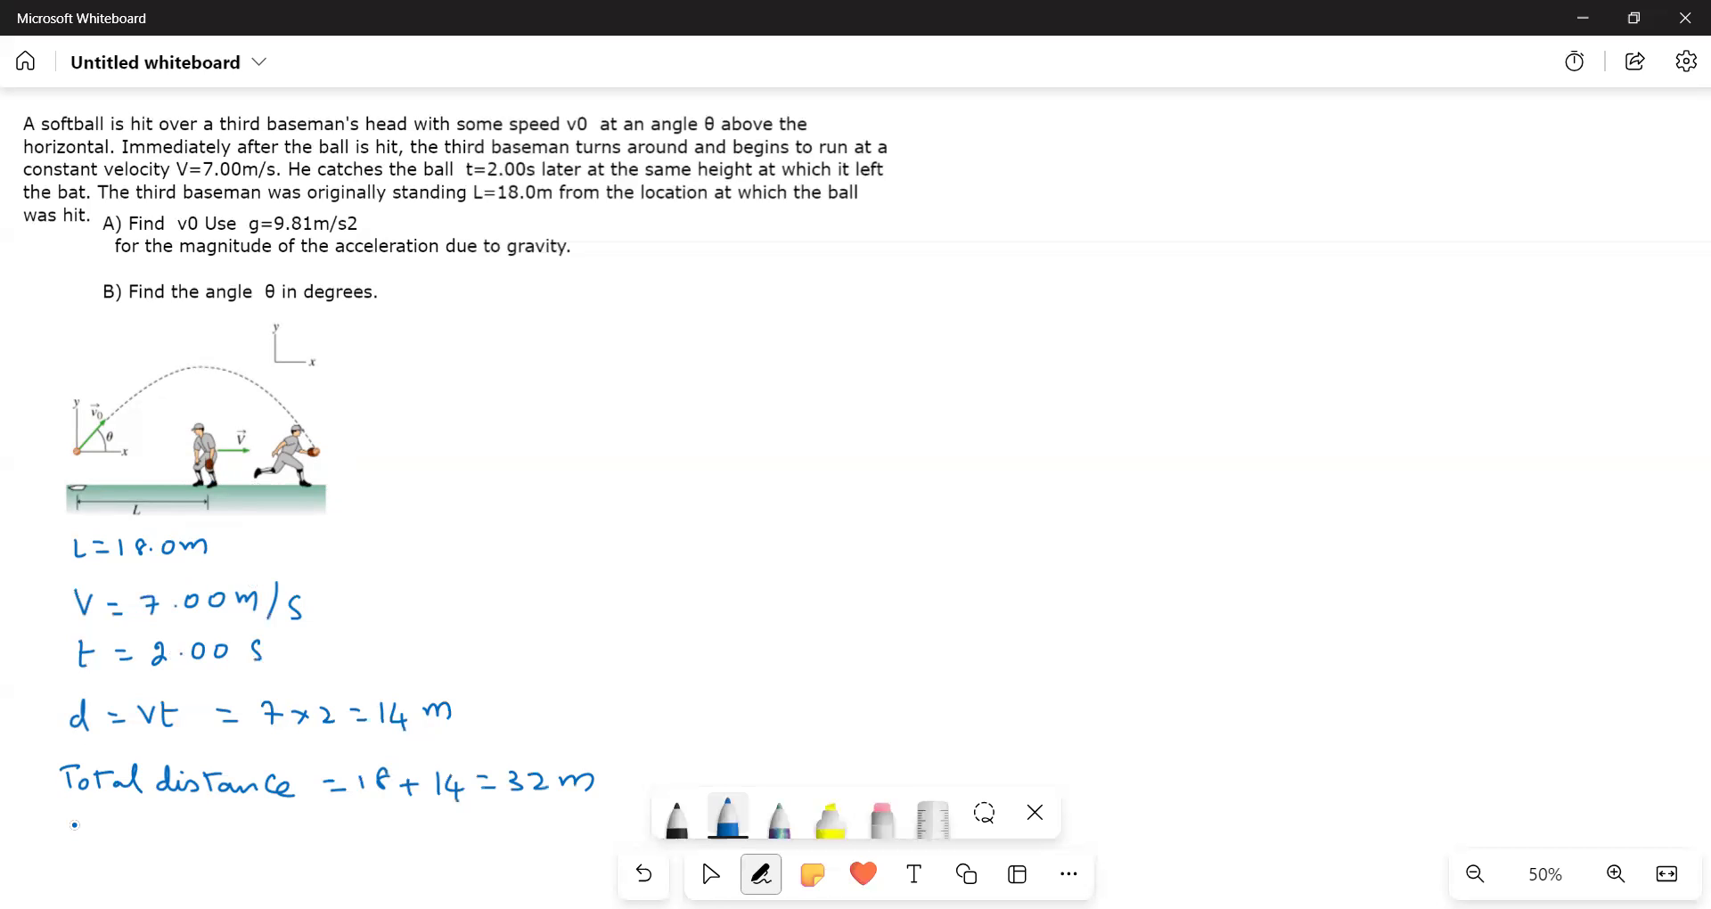
Step: Write V_x = 32m / 2.00 = 16.0 m/s below the total distance
drag(73, 821, 109, 862)
mouse_move(108, 847)
mouse_down()
mouse_move(93, 863)
mouse_move(154, 835)
mouse_up()
mouse_move(190, 825)
mouse_down()
mouse_move(191, 843)
mouse_move(261, 830)
mouse_move(269, 849)
mouse_move(208, 882)
mouse_move(263, 866)
mouse_up()
click(224, 877)
mouse_move(300, 842)
mouse_down()
mouse_move(410, 832)
mouse_move(483, 853)
mouse_up()
click(381, 839)
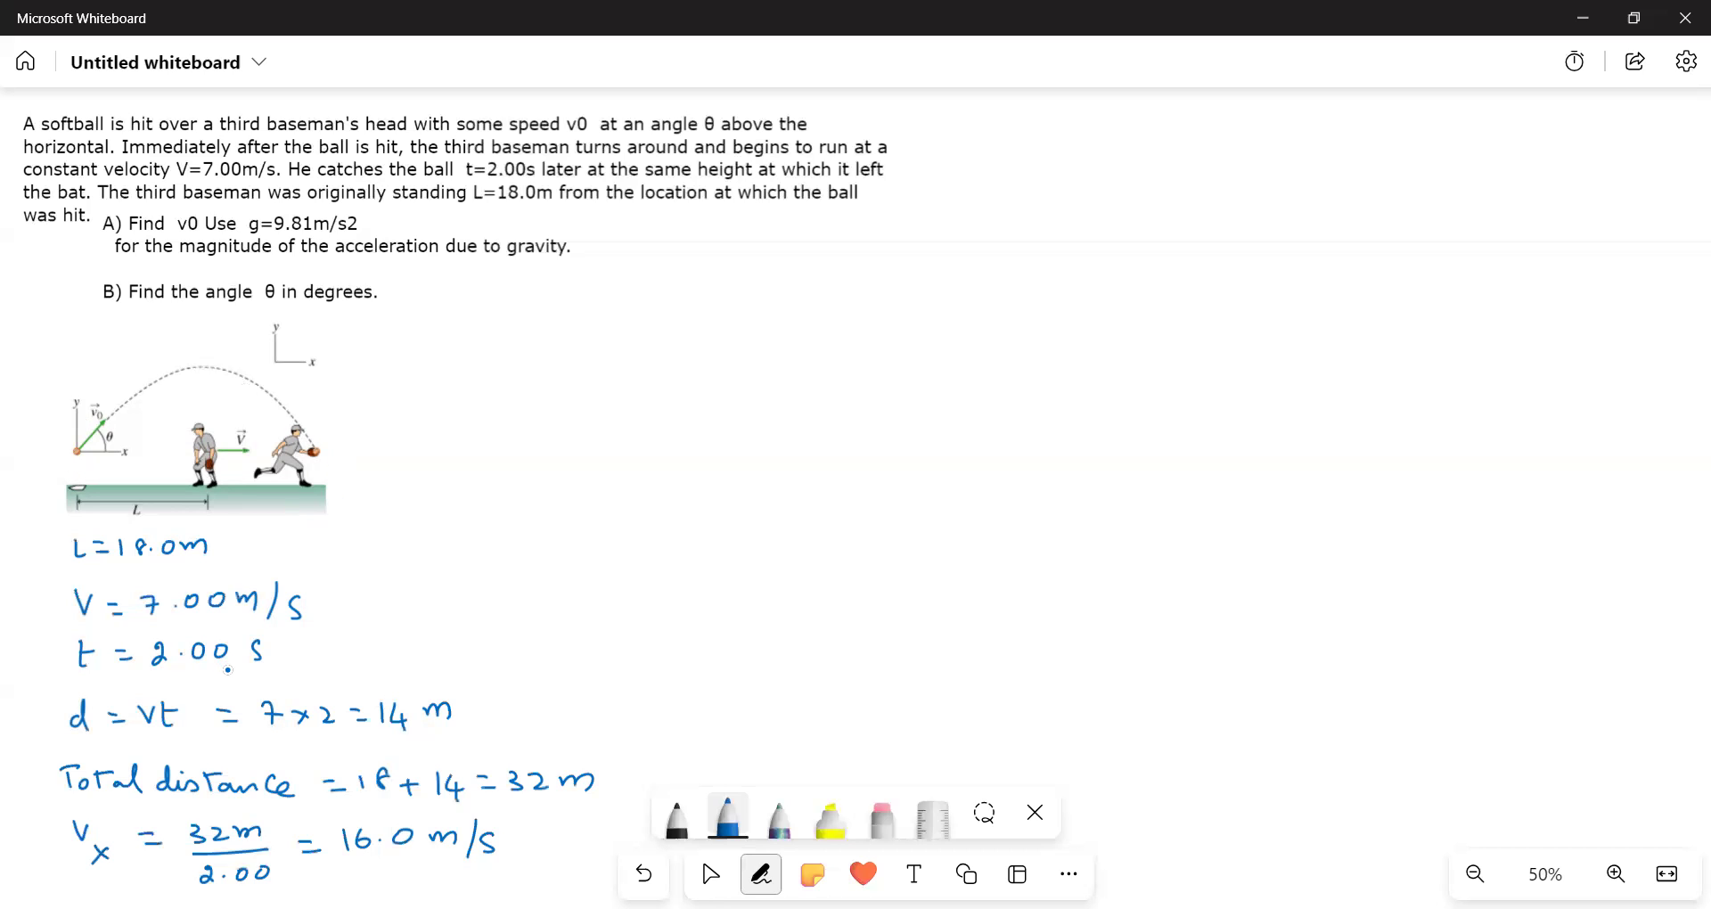
Step: Write t_total = 2.00 s beside part B
mouse_move(453, 300)
mouse_down()
mouse_move(455, 319)
mouse_move(467, 293)
mouse_move(480, 324)
mouse_move(538, 338)
mouse_up()
click(520, 333)
drag(538, 312, 541, 339)
drag(552, 308, 571, 315)
mouse_move(588, 301)
mouse_down()
mouse_move(607, 321)
mouse_move(649, 304)
mouse_up()
click(614, 313)
drag(685, 297, 672, 317)
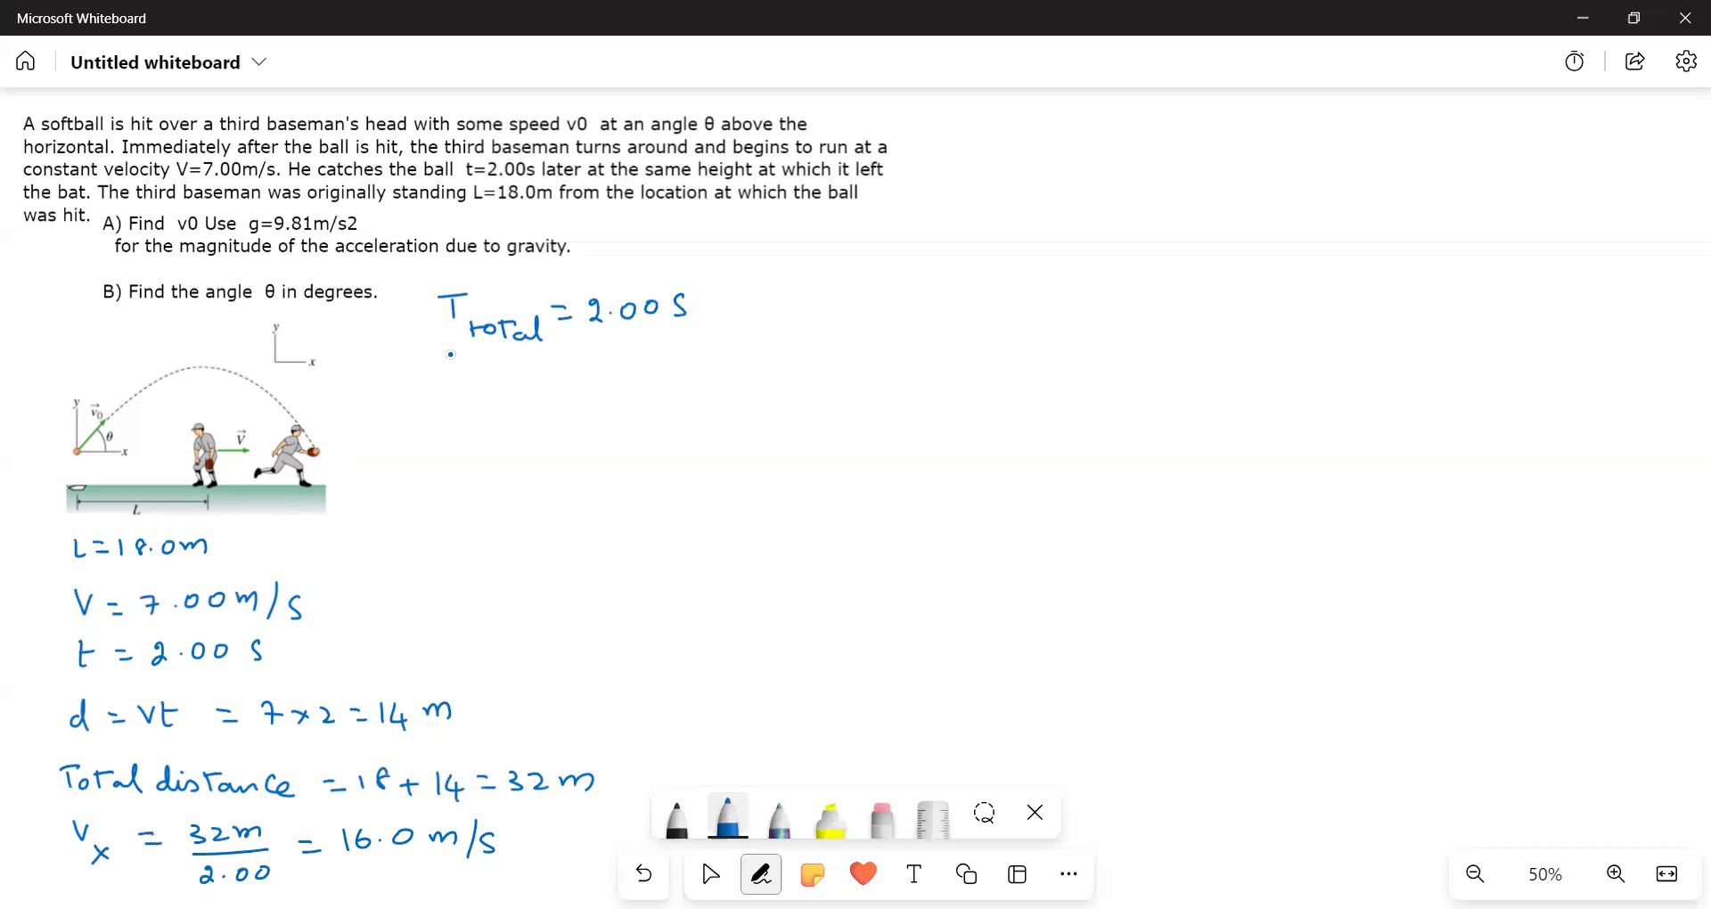
Step: Write t_total = t↑ + t↓ on the line below
drag(437, 379, 460, 378)
mouse_move(465, 403)
mouse_down()
mouse_move(465, 423)
mouse_move(472, 410)
mouse_up()
mouse_move(486, 410)
mouse_down()
mouse_move(500, 425)
mouse_move(512, 407)
mouse_up()
drag(522, 417, 529, 426)
mouse_move(552, 397)
mouse_down()
mouse_move(595, 406)
mouse_move(602, 380)
mouse_up()
drag(616, 412, 617, 424)
mouse_move(616, 407)
mouse_down()
mouse_move(669, 371)
mouse_move(686, 388)
mouse_up()
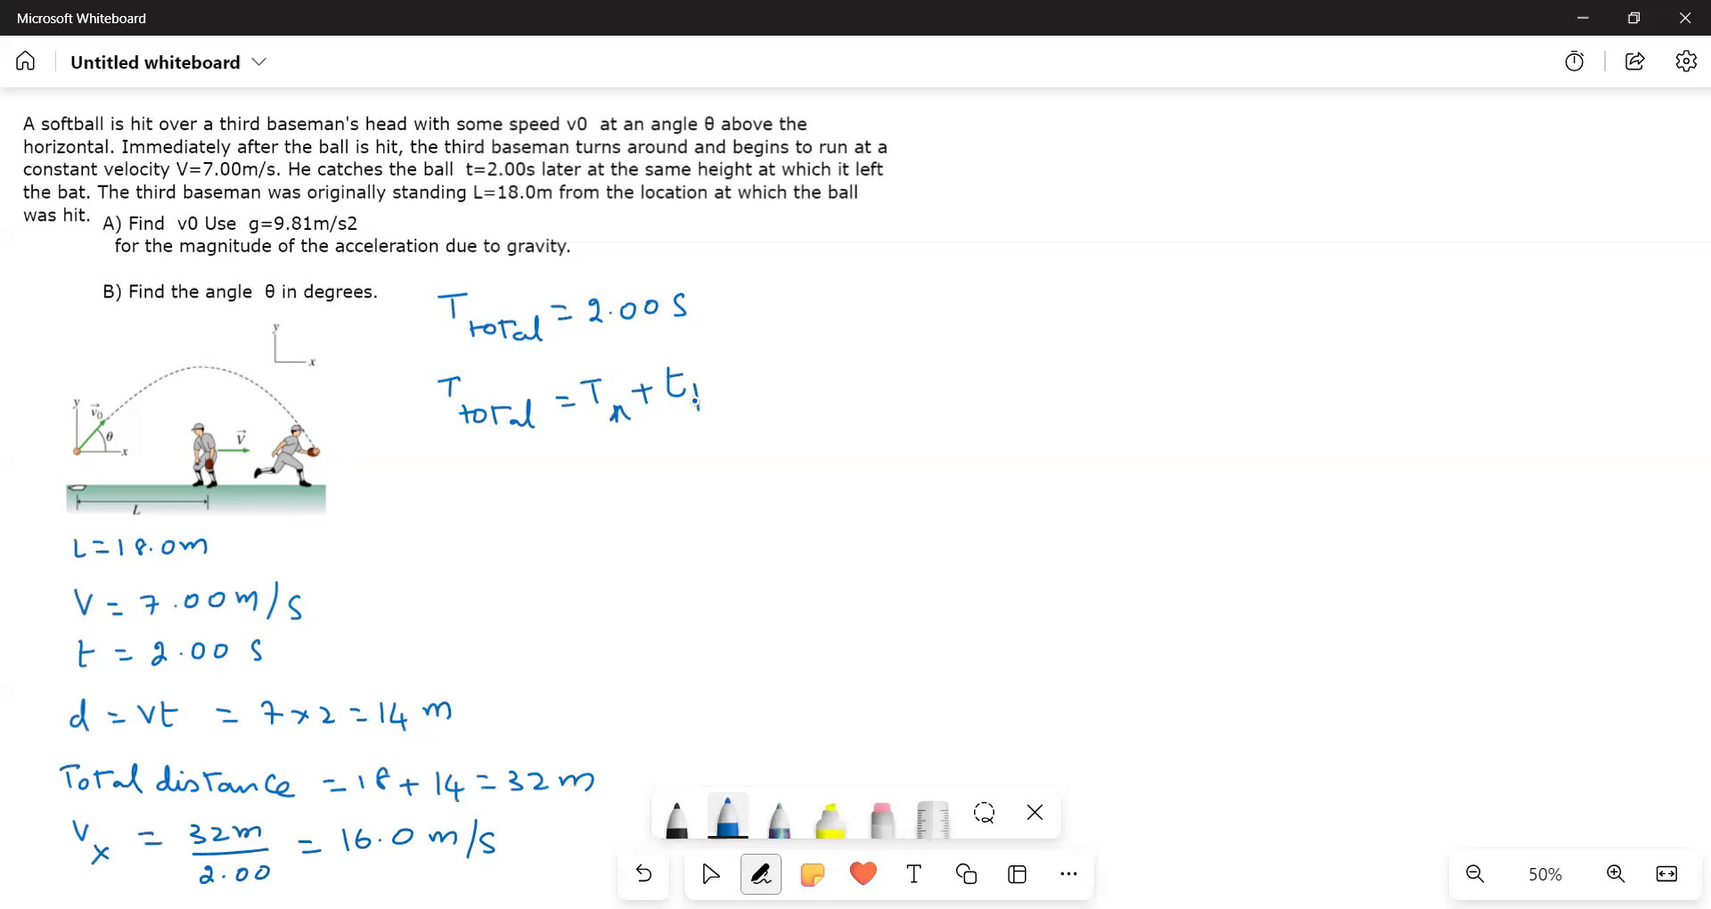
mouse_move(698, 399)
mouse_down()
mouse_move(704, 412)
mouse_move(710, 392)
mouse_up()
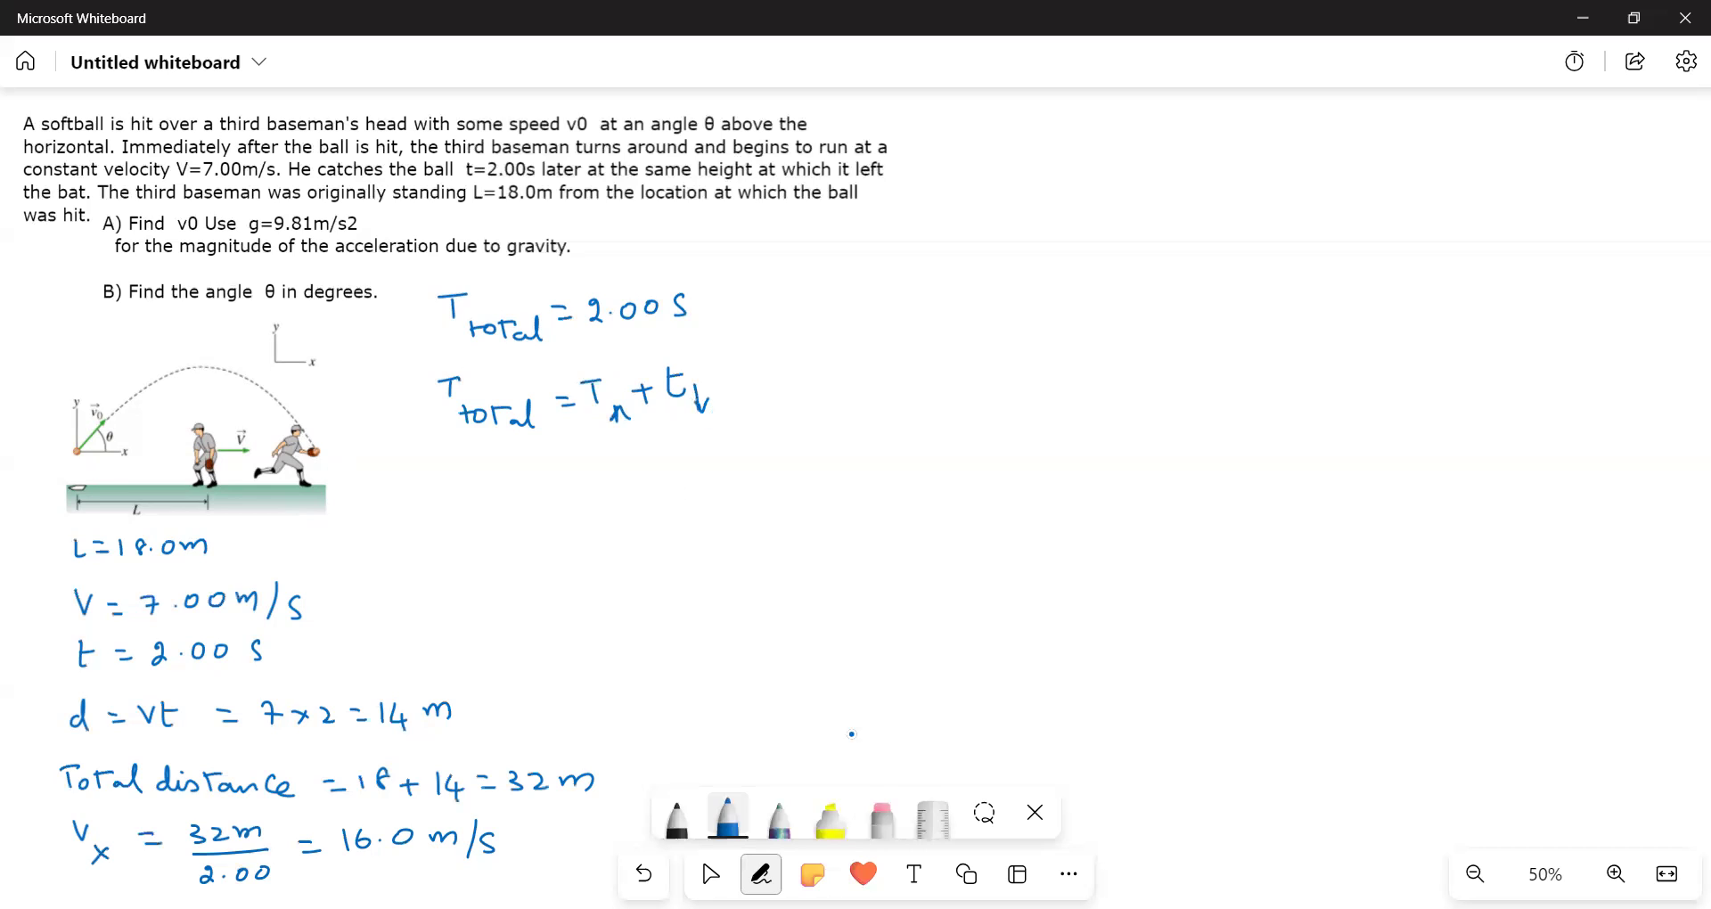
Step: Erase the capital Ts and rewrite them as lowercase t in blue ink
click(881, 816)
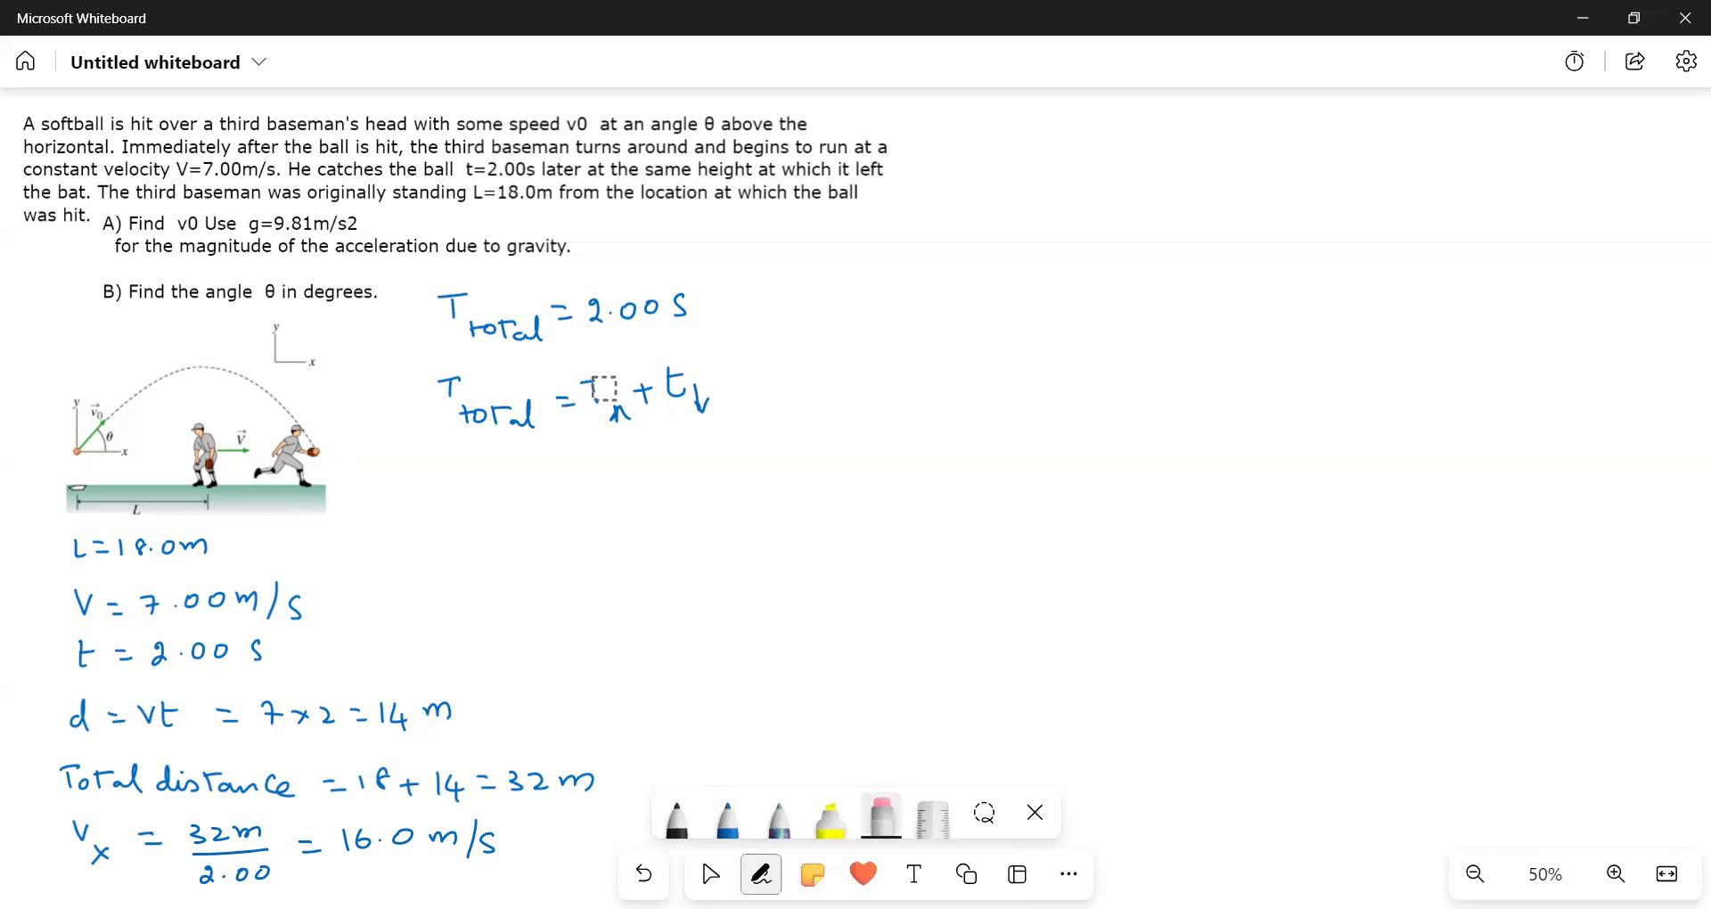
drag(603, 389, 618, 424)
drag(438, 300, 453, 299)
drag(446, 364, 448, 393)
click(740, 828)
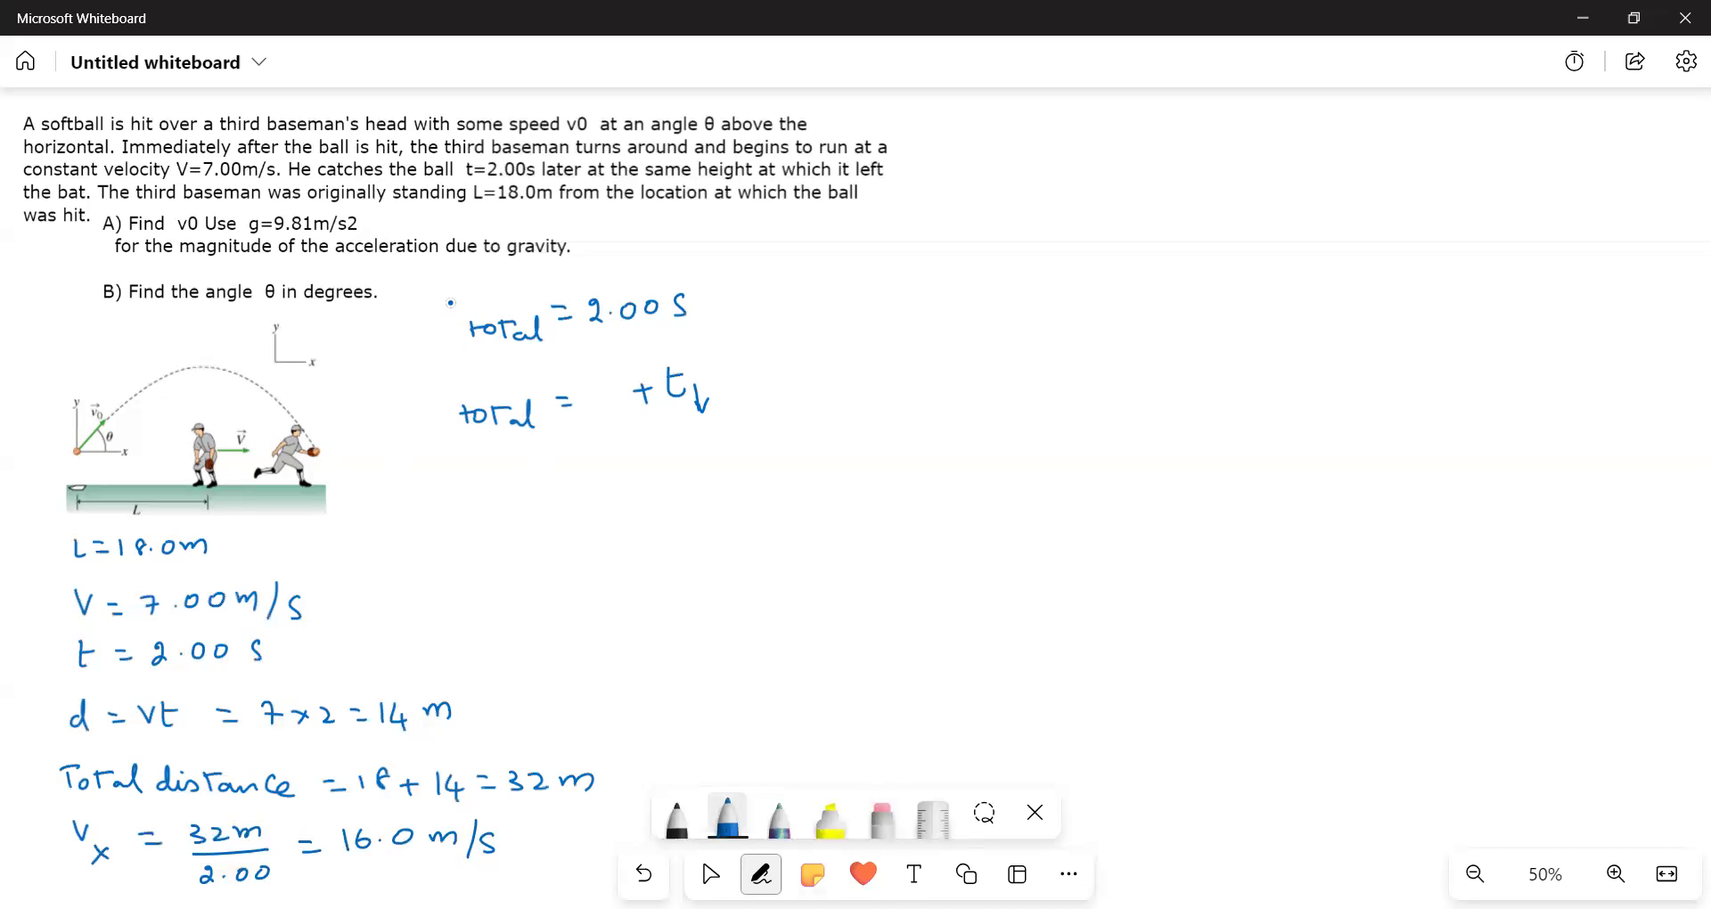
mouse_move(451, 302)
mouse_down()
mouse_move(458, 328)
mouse_move(467, 307)
mouse_up()
mouse_move(443, 386)
mouse_down()
mouse_move(457, 409)
mouse_move(469, 390)
mouse_up()
mouse_move(597, 374)
mouse_down()
mouse_move(601, 403)
mouse_move(613, 379)
mouse_move(634, 418)
mouse_up()
Step: Write 2.00 = 1 + 1 below to split the rise and fall times
drag(490, 465, 508, 487)
drag(515, 479, 590, 479)
mouse_move(606, 462)
mouse_down()
mouse_move(605, 483)
mouse_move(647, 470)
mouse_up()
mouse_move(635, 460)
mouse_down()
mouse_move(635, 484)
mouse_move(664, 468)
mouse_up()
click(659, 482)
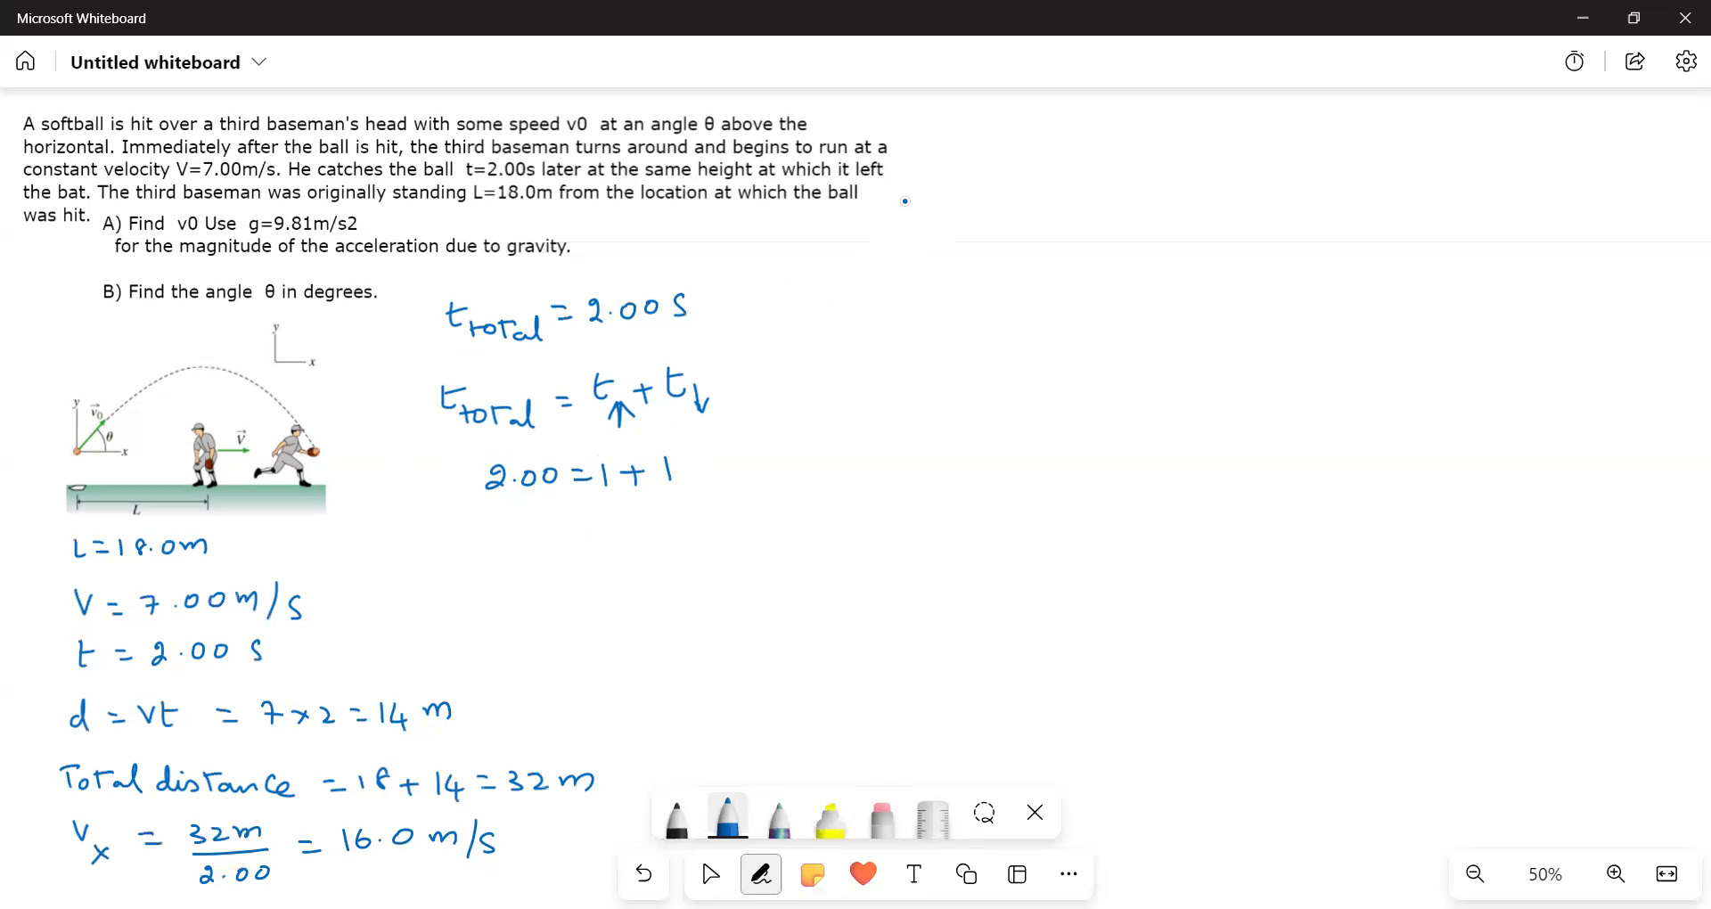
Step: Write V_yf = V_yi + at at the top right
mouse_move(925, 151)
mouse_down()
mouse_move(948, 195)
mouse_move(1010, 170)
mouse_up()
click(975, 192)
mouse_move(1022, 154)
mouse_down()
mouse_move(1051, 191)
mouse_move(1065, 170)
mouse_move(1164, 147)
mouse_up()
click(1064, 171)
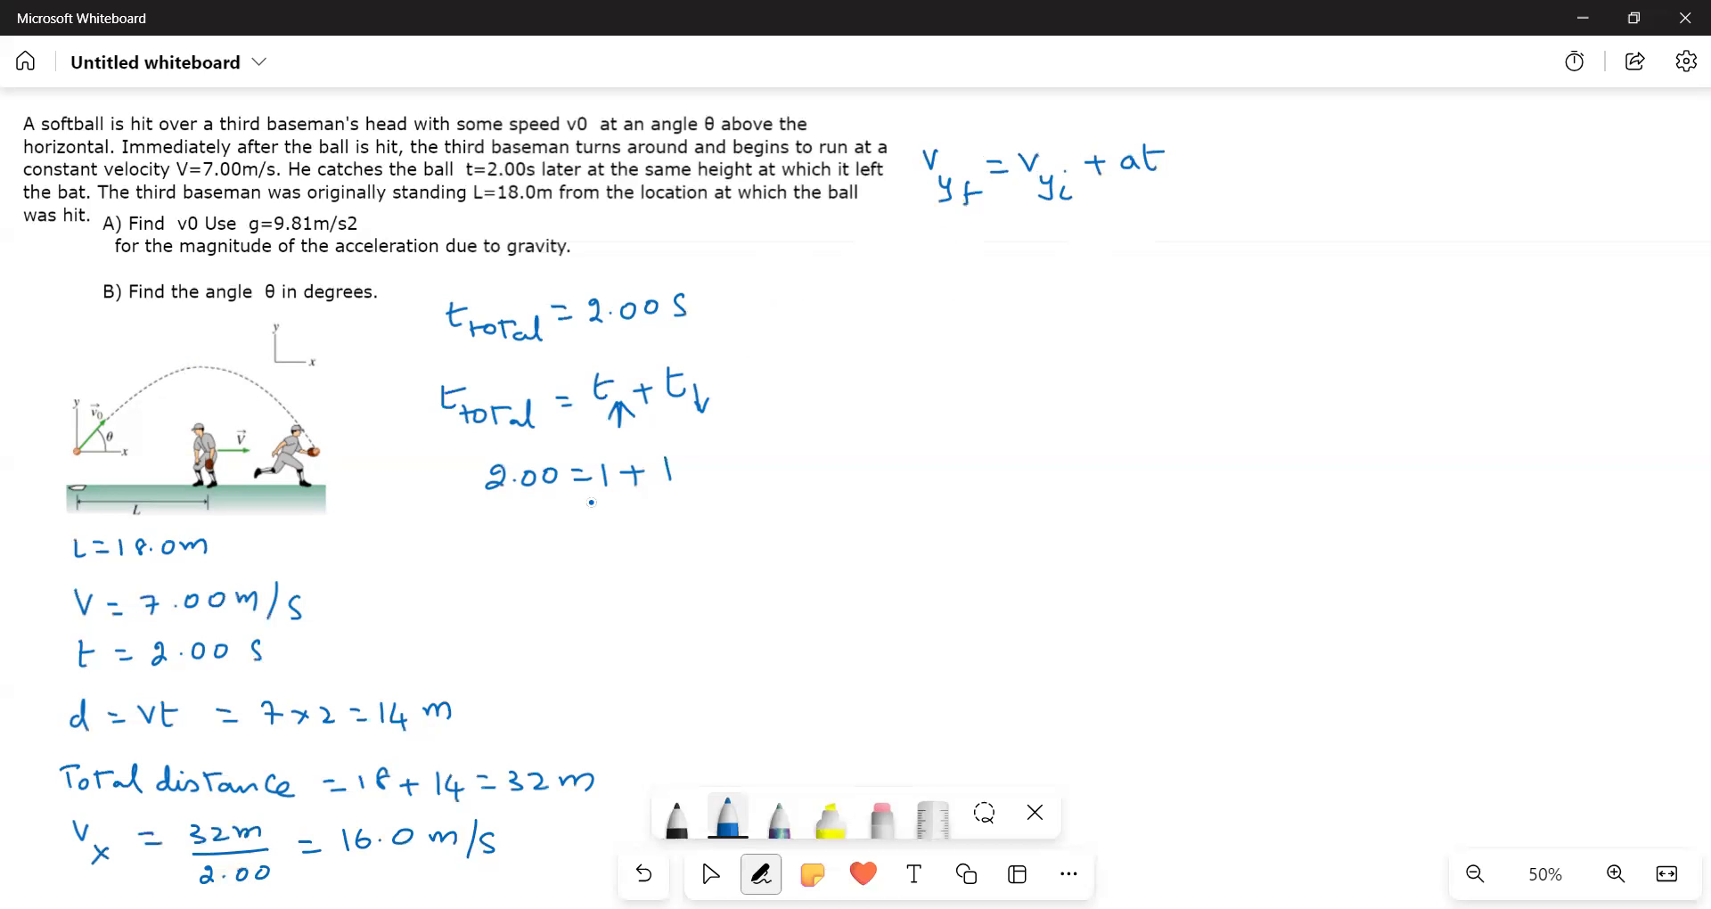
Step: Note that at h_max, V_fy = 0, below 2.00 = 1 + 1
mouse_move(467, 551)
mouse_down()
mouse_move(478, 565)
mouse_move(492, 545)
mouse_up()
mouse_move(510, 534)
mouse_down()
mouse_move(522, 570)
mouse_move(590, 593)
mouse_up()
drag(590, 576, 570, 596)
mouse_move(618, 545)
mouse_down()
mouse_move(636, 547)
mouse_move(640, 592)
mouse_up()
drag(635, 580, 668, 607)
drag(679, 551, 704, 560)
mouse_move(717, 547)
mouse_down()
mouse_move(707, 560)
mouse_move(718, 548)
mouse_up()
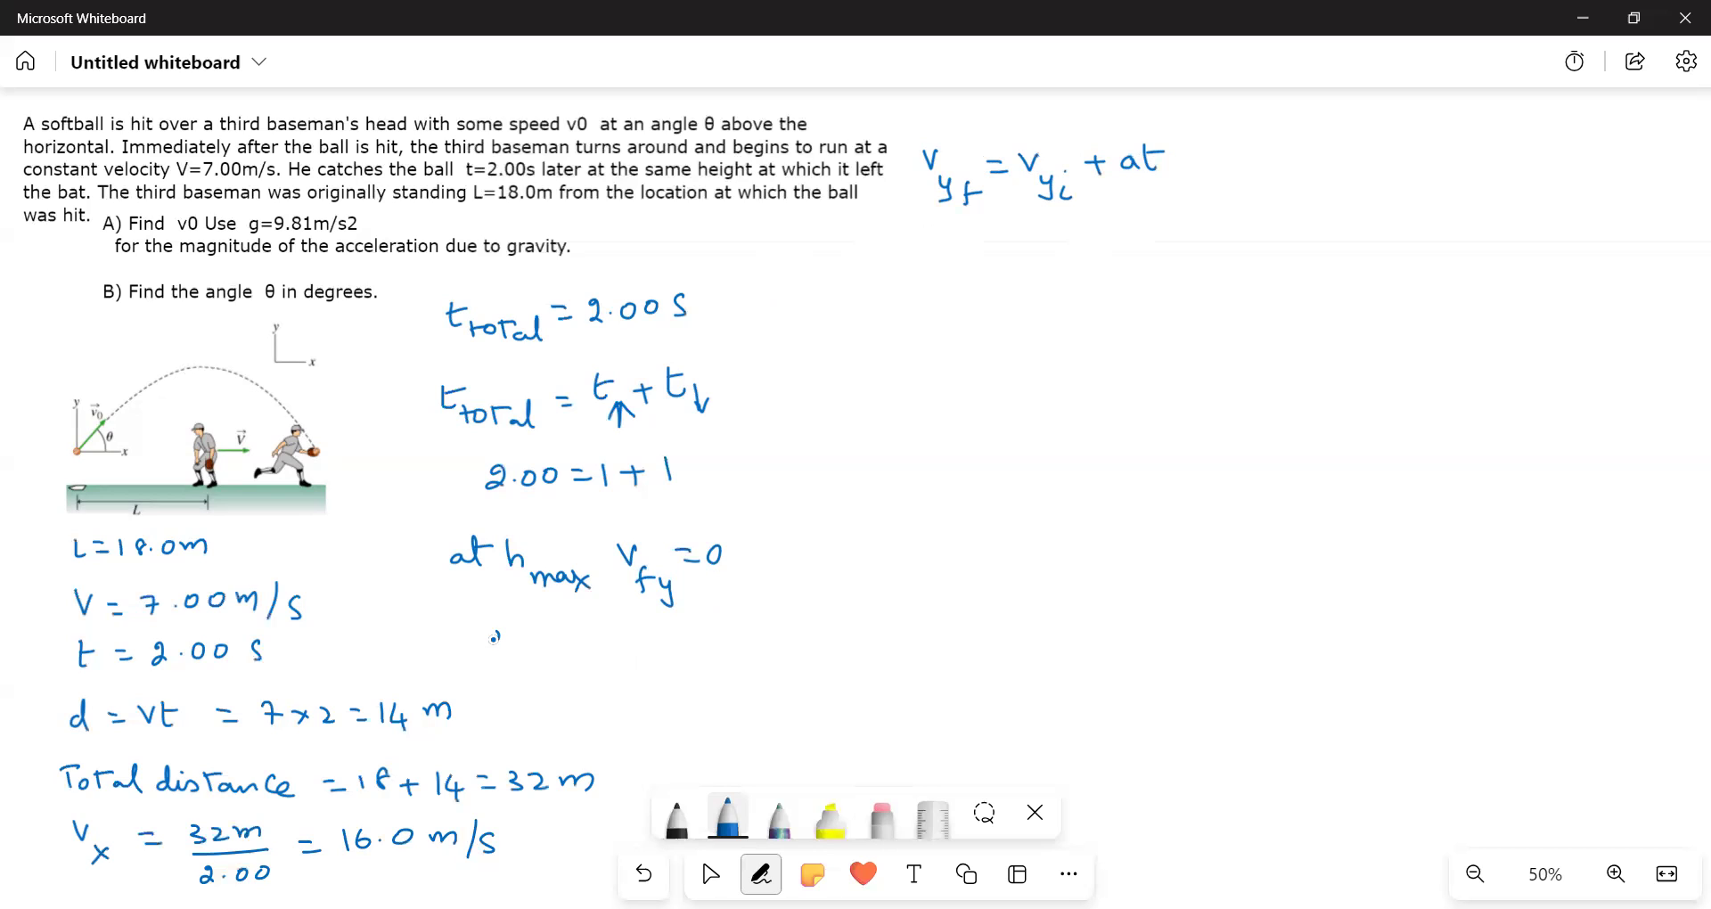
Step: Write a = g = -9.81 m/s² beneath the h_max note
mouse_move(495, 638)
mouse_down()
mouse_move(545, 641)
mouse_move(574, 670)
mouse_move(621, 629)
mouse_up()
mouse_move(605, 637)
mouse_down()
mouse_move(690, 628)
mouse_move(762, 656)
mouse_move(822, 629)
mouse_up()
click(666, 636)
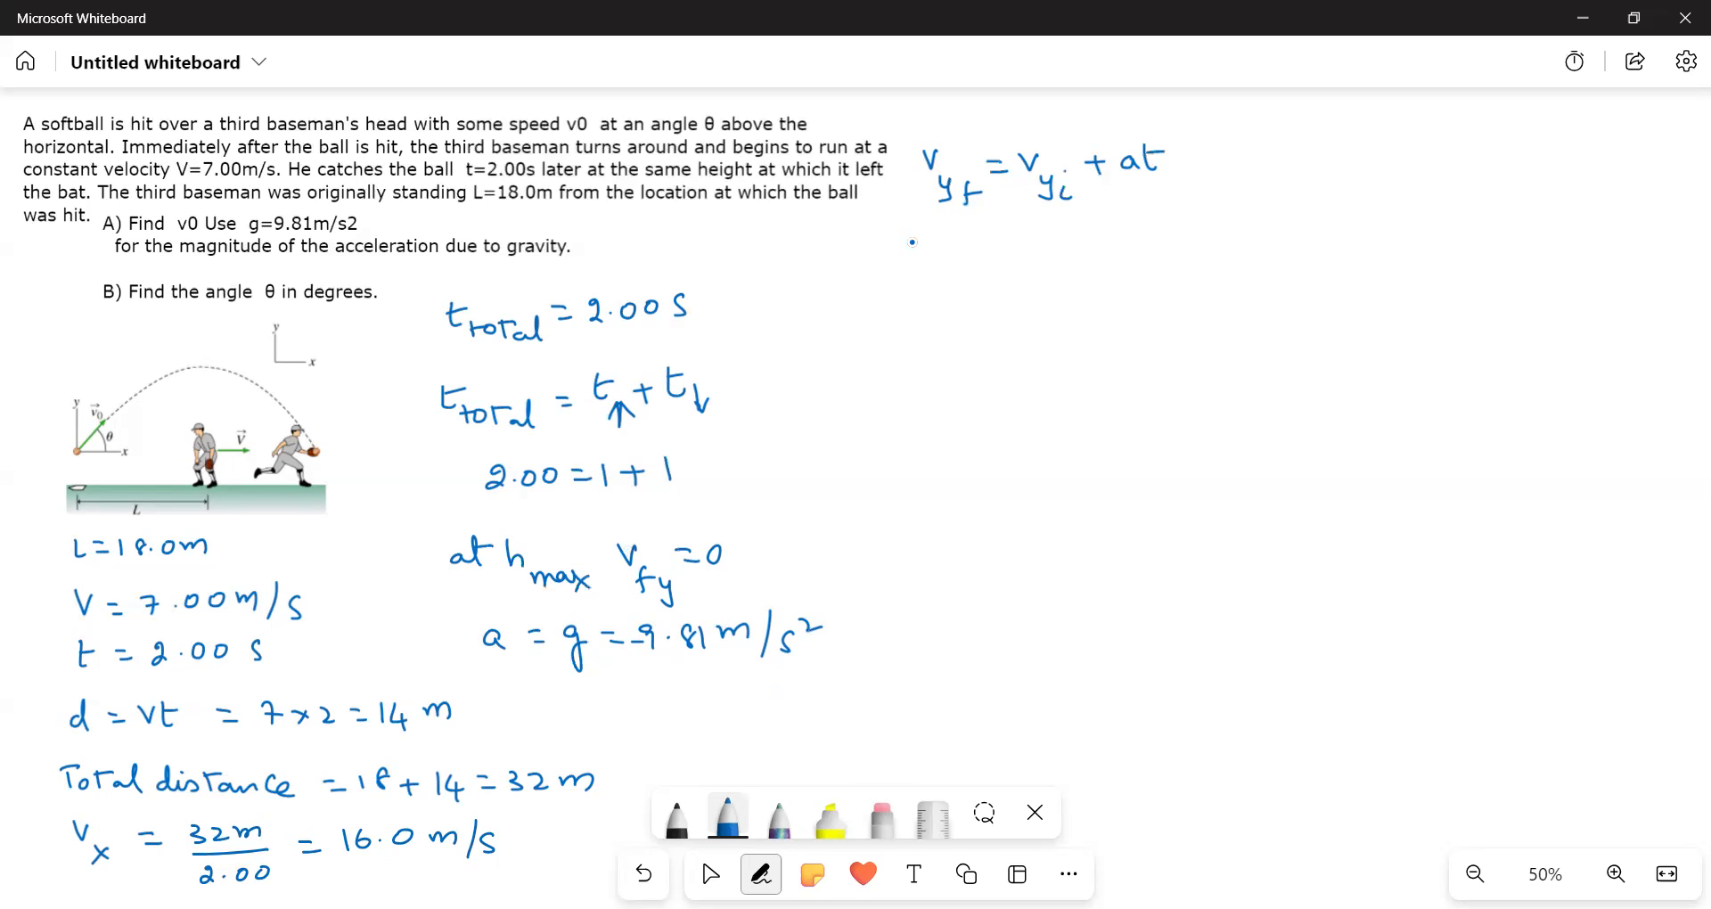
Step: Write 0 = V_yi + (-9.81 m/s²)(1) below V_yf
mouse_move(933, 244)
mouse_down()
mouse_move(924, 256)
mouse_move(985, 256)
mouse_up()
mouse_move(1014, 234)
mouse_down()
mouse_move(1022, 257)
mouse_move(1034, 234)
mouse_move(1036, 292)
mouse_up()
click(1057, 262)
mouse_move(1057, 271)
mouse_down()
mouse_move(1066, 290)
mouse_move(1097, 255)
mouse_move(1088, 271)
mouse_move(1116, 269)
mouse_up()
drag(1128, 258, 1153, 266)
click(1166, 261)
drag(1190, 243, 1203, 265)
drag(1212, 252, 1241, 260)
mouse_move(1252, 243)
mouse_down()
mouse_move(1242, 285)
mouse_move(1294, 235)
mouse_move(1294, 284)
mouse_move(1327, 277)
mouse_up()
drag(1335, 247, 1355, 273)
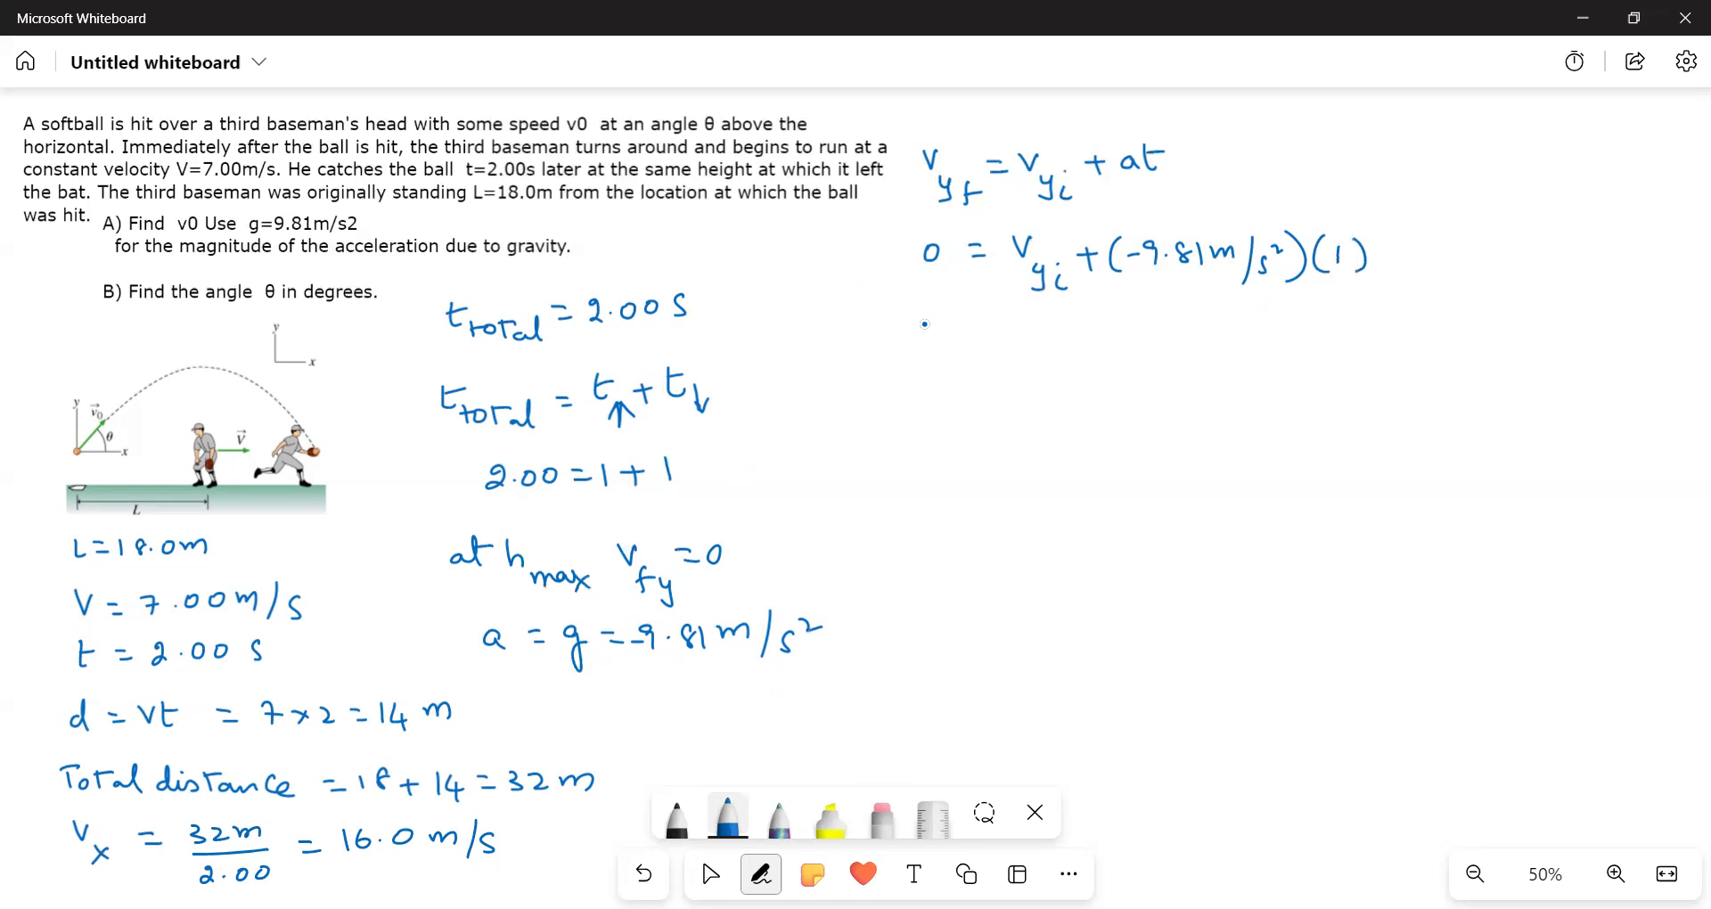
Step: Conclude V_yi = 9.81 m/s and begin V = √(V_xi² beneath it
mouse_move(885, 310)
mouse_down()
mouse_move(906, 307)
mouse_move(914, 345)
mouse_up()
mouse_move(919, 334)
mouse_down()
mouse_move(908, 356)
mouse_move(984, 334)
mouse_move(1017, 346)
mouse_move(1061, 320)
mouse_move(1076, 342)
mouse_move(1111, 329)
mouse_move(1143, 343)
mouse_up()
click(1037, 330)
click(1176, 328)
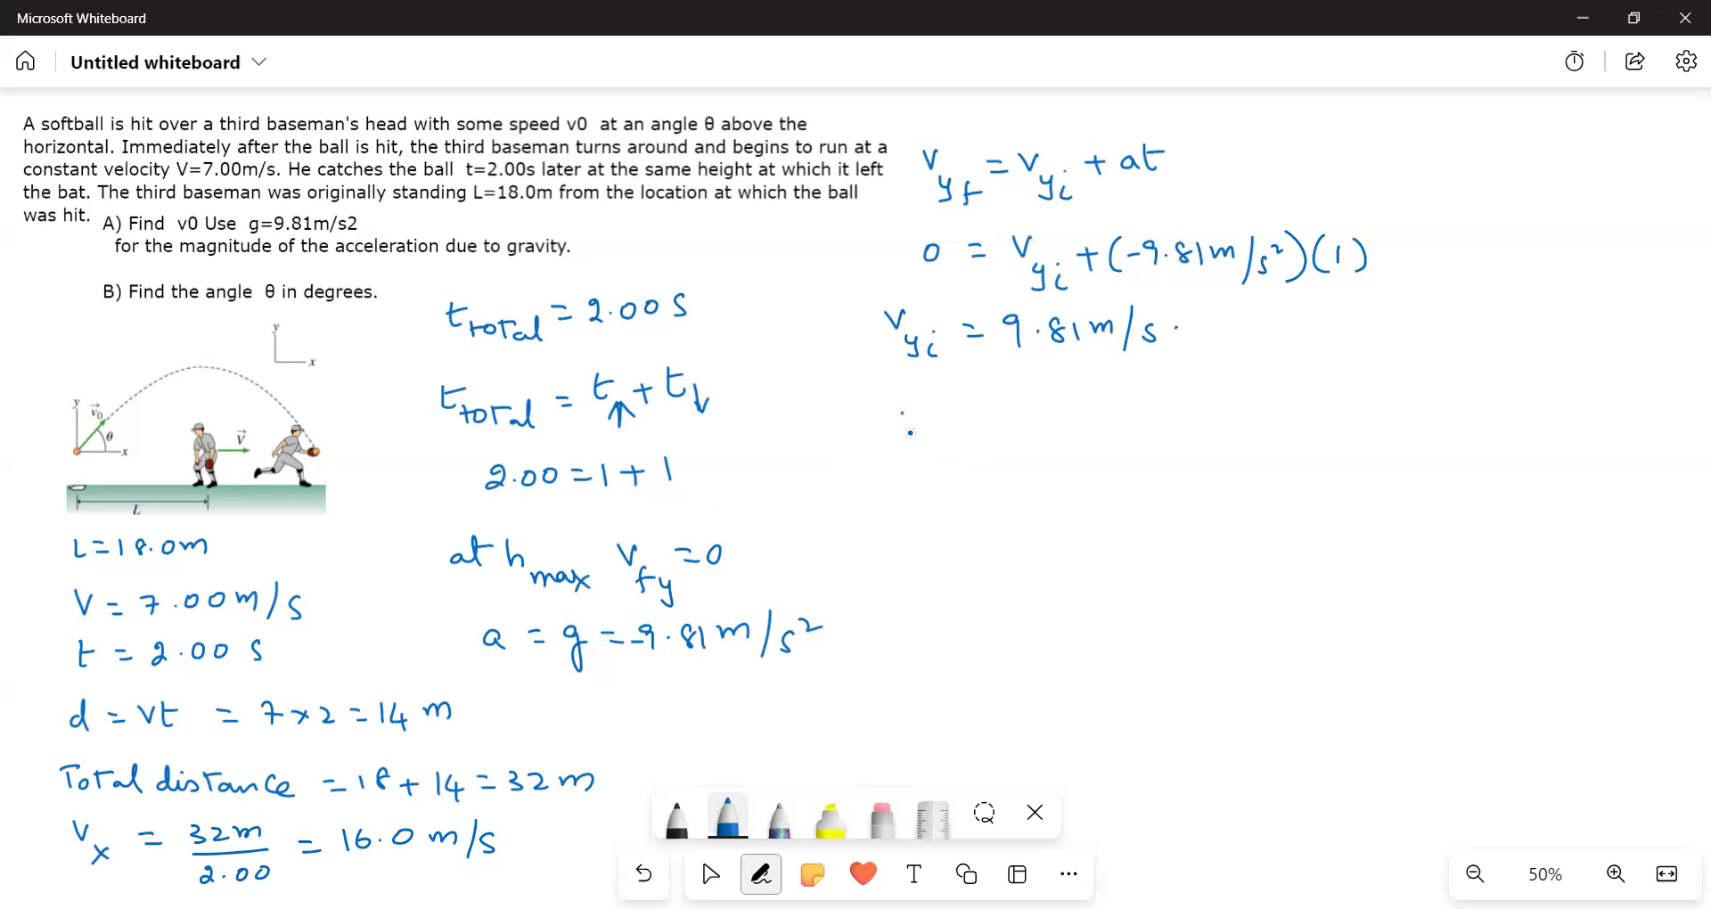
mouse_move(910, 432)
mouse_down()
mouse_move(1037, 449)
mouse_move(984, 433)
mouse_move(1001, 455)
mouse_move(999, 390)
mouse_move(1041, 420)
mouse_move(1044, 450)
mouse_move(1069, 446)
mouse_move(1073, 405)
mouse_move(1104, 444)
mouse_up()
Step: Complete V_i = √(V_xi² + V_yi²) with the root's overline
mouse_move(1128, 409)
mouse_down()
mouse_move(1139, 430)
mouse_move(1151, 406)
mouse_move(1158, 449)
mouse_up()
mouse_move(1165, 434)
mouse_down()
mouse_move(1150, 461)
mouse_move(1176, 457)
mouse_up()
drag(1161, 397, 1185, 401)
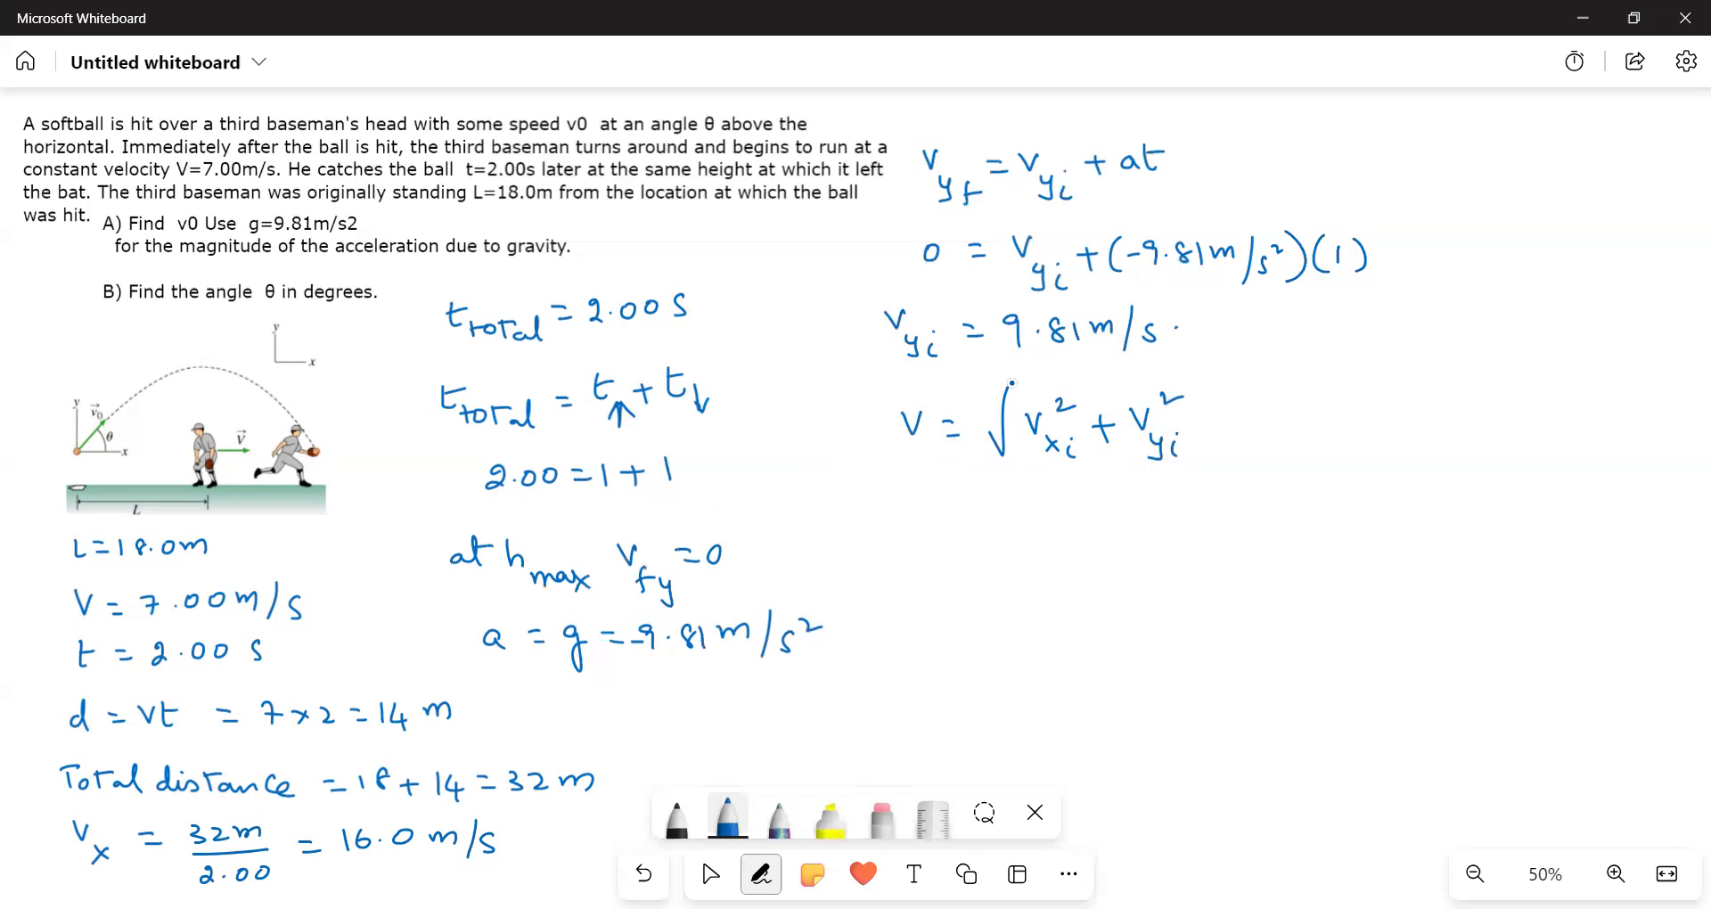
drag(1012, 383, 1201, 367)
drag(921, 448, 918, 460)
Step: Write V_i = √((16)² + (9.81)²) = 18.76 m/s on the next line
drag(955, 515, 968, 518)
drag(954, 531, 967, 533)
mouse_move(991, 527)
mouse_down()
mouse_move(1002, 542)
mouse_move(1011, 501)
mouse_move(1032, 546)
mouse_move(1071, 547)
mouse_move(1030, 528)
mouse_move(1033, 552)
mouse_up()
mouse_move(1081, 501)
mouse_down()
mouse_move(1126, 531)
mouse_move(1115, 544)
mouse_move(1149, 546)
mouse_move(1240, 544)
mouse_move(1268, 506)
mouse_up()
click(1195, 533)
drag(1014, 496, 1268, 479)
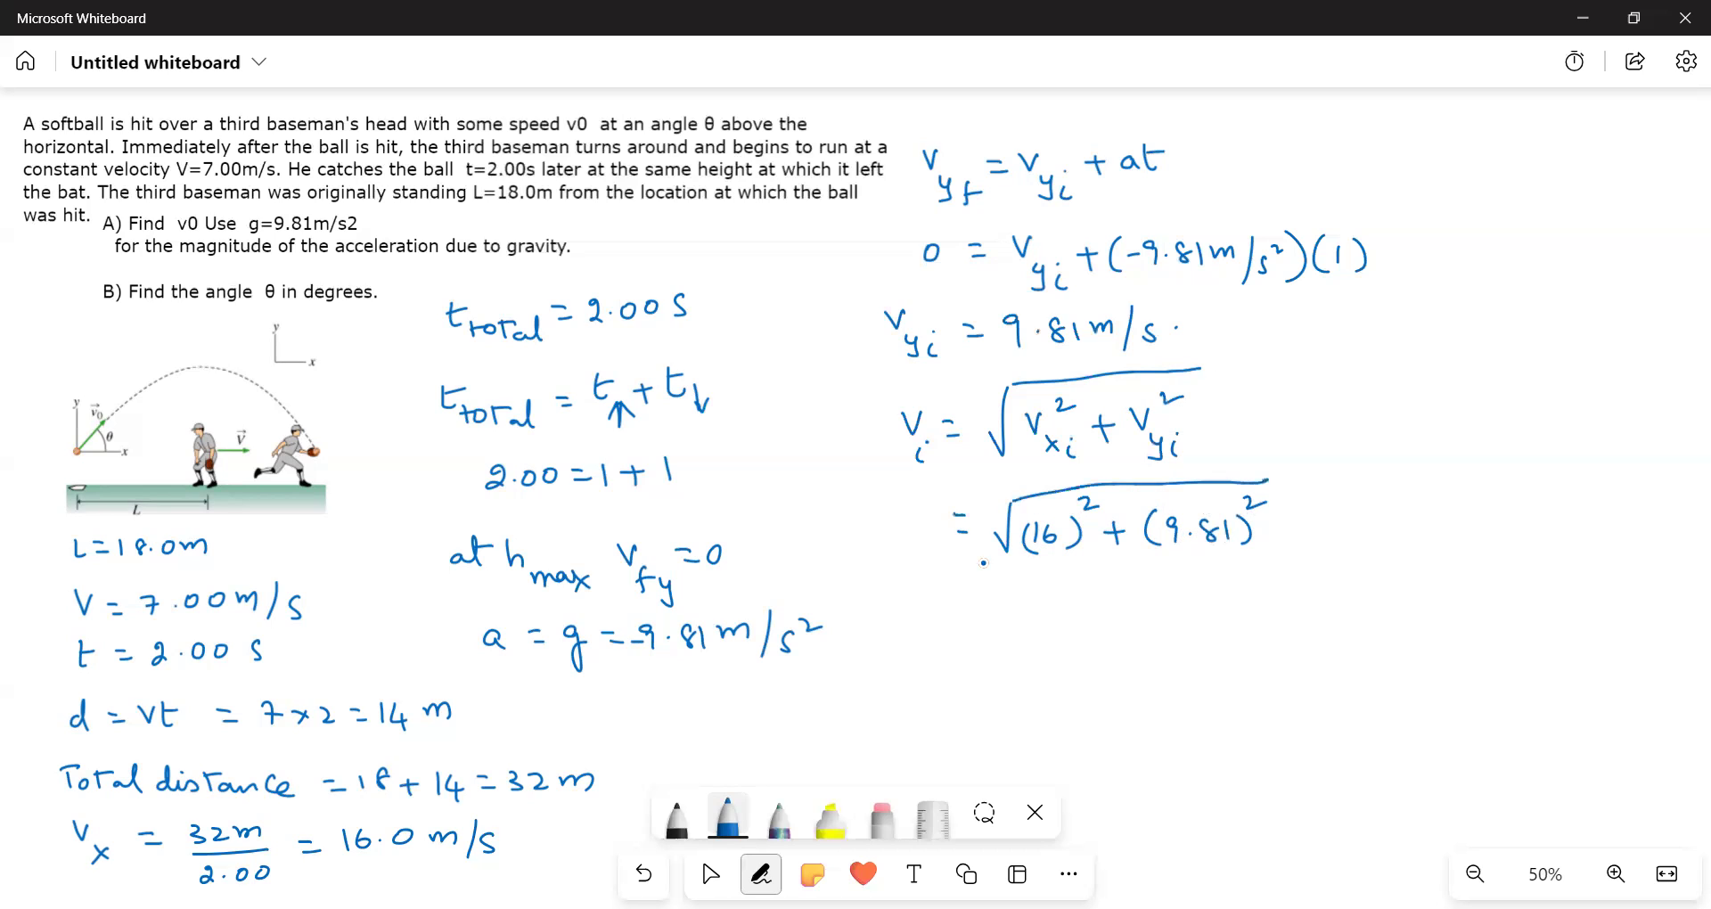
mouse_move(909, 511)
mouse_down()
mouse_move(915, 535)
mouse_move(931, 517)
mouse_up()
drag(927, 554, 926, 565)
mouse_move(1342, 500)
mouse_down()
mouse_move(1340, 529)
mouse_move(1364, 508)
mouse_move(1403, 533)
mouse_move(1467, 526)
mouse_up()
click(1383, 521)
mouse_move(1477, 499)
mouse_down()
mouse_move(1467, 546)
mouse_move(1493, 539)
mouse_move(1480, 553)
mouse_up()
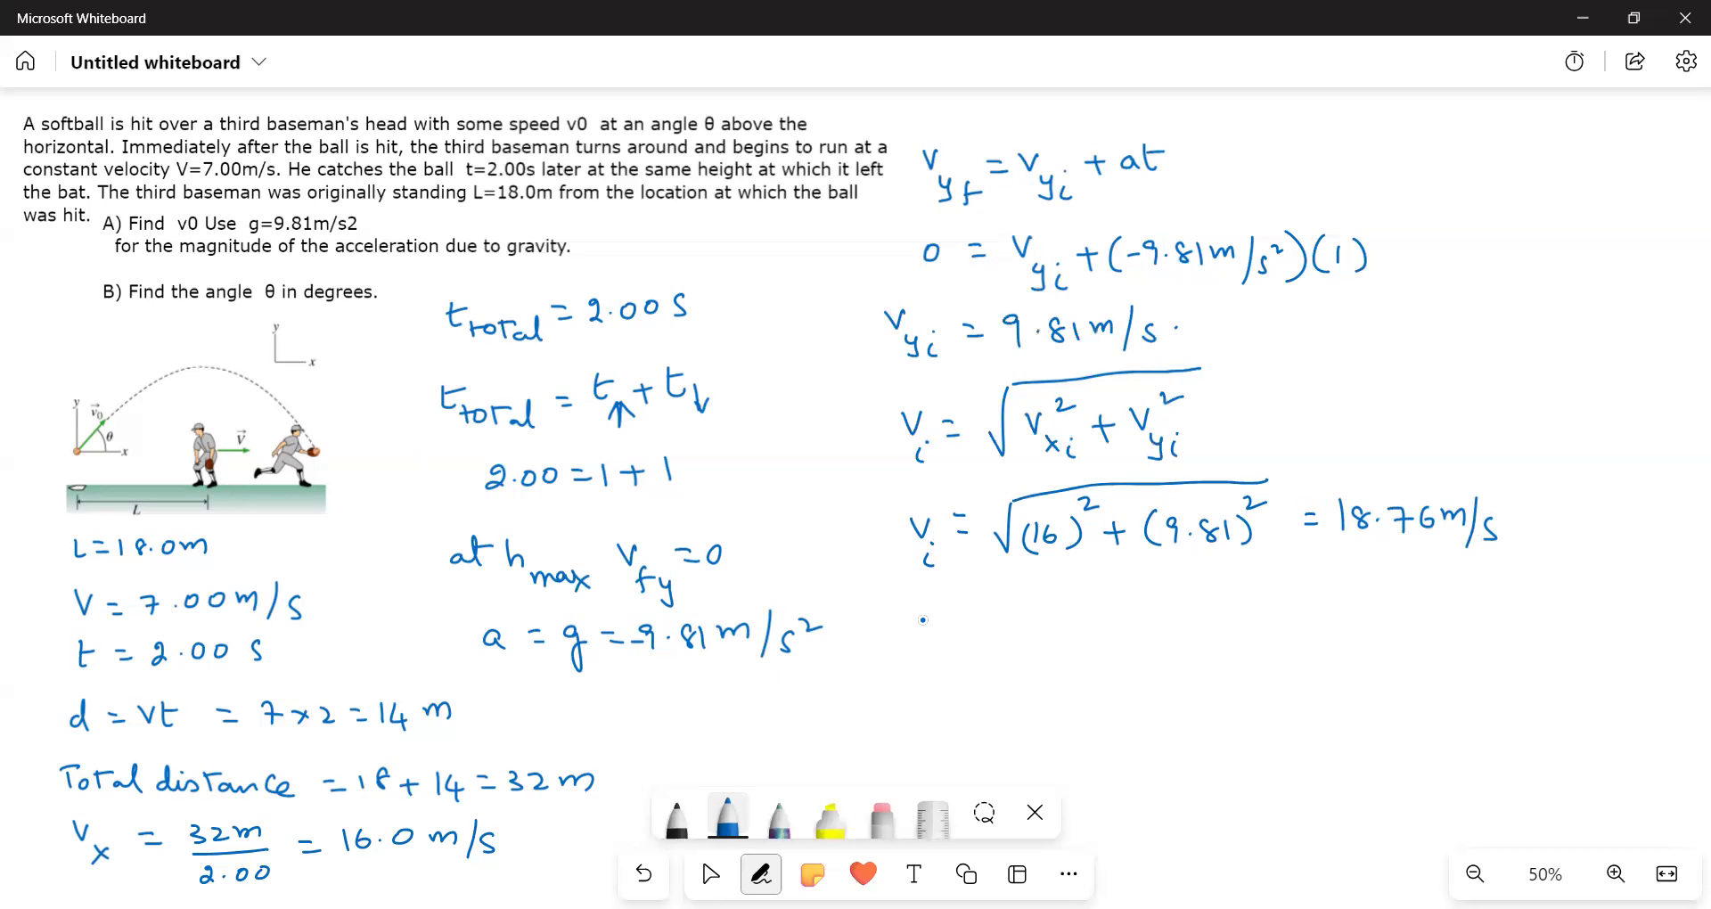
Step: Begin the vertical component relation V_yi = V_i sinθ below
mouse_move(924, 613)
mouse_down()
mouse_move(961, 638)
mouse_move(949, 664)
mouse_move(1033, 615)
mouse_move(1062, 610)
mouse_move(1059, 648)
mouse_move(1156, 620)
mouse_up()
click(972, 635)
click(1059, 626)
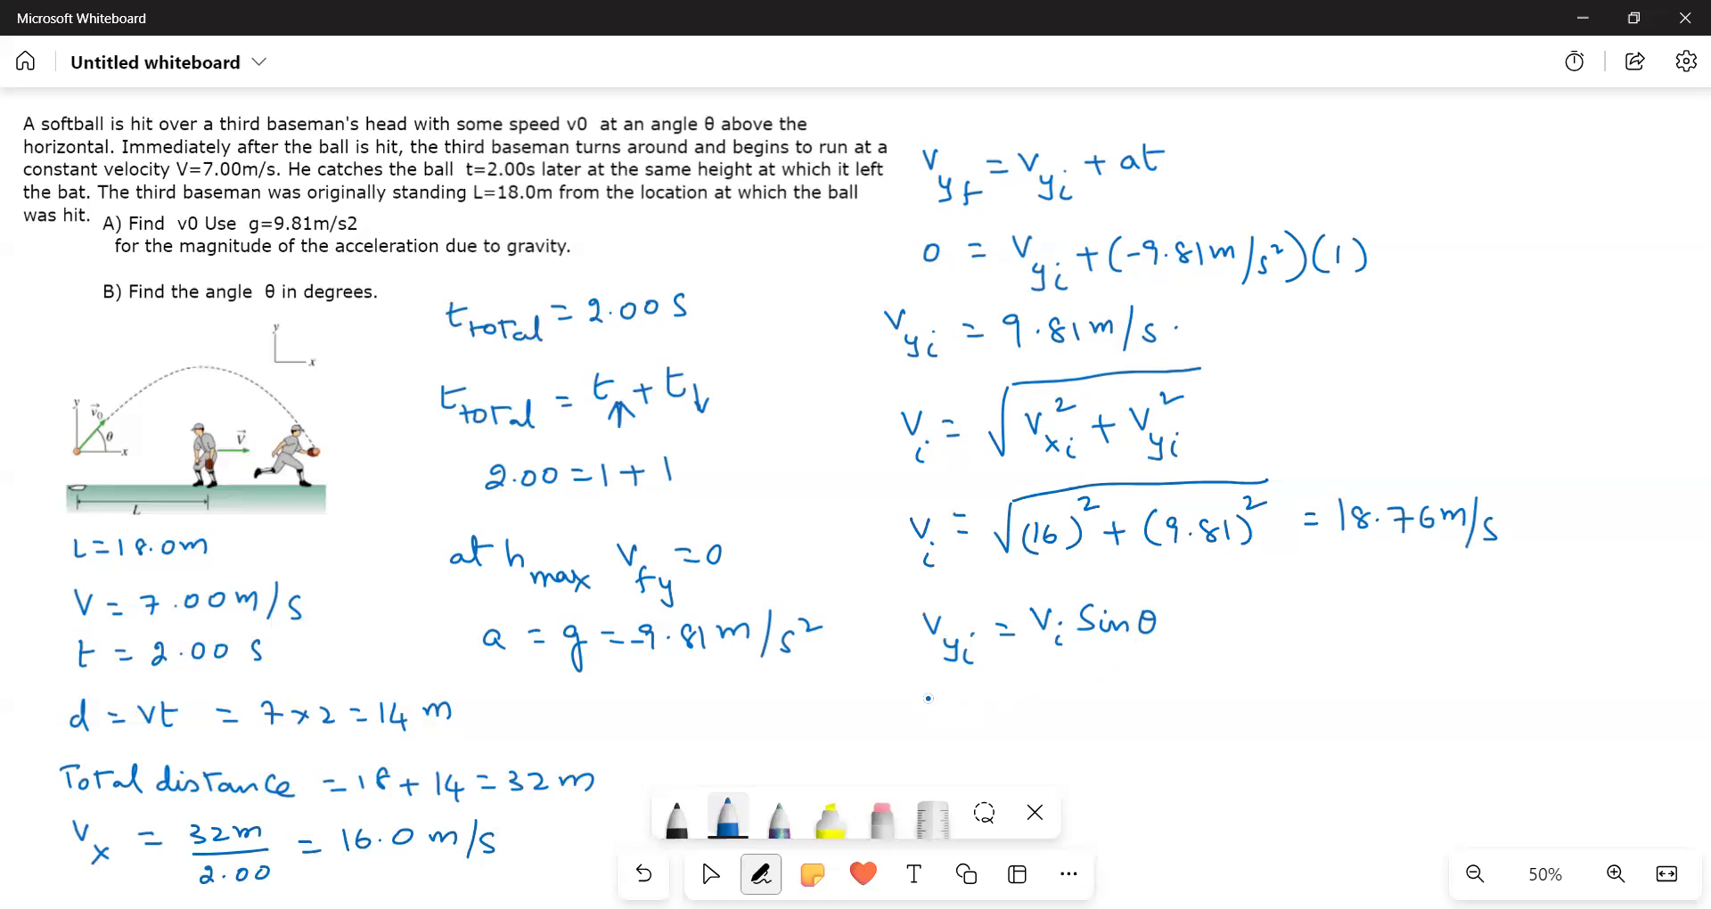
Step: Write 9.81 = 18.76 sinθ
mouse_move(933, 699)
mouse_down()
mouse_move(933, 716)
mouse_move(1049, 710)
mouse_up()
click(963, 706)
mouse_move(1076, 689)
mouse_down()
mouse_move(1073, 714)
mouse_move(1097, 694)
mouse_move(1145, 691)
mouse_move(1135, 713)
mouse_move(1250, 698)
mouse_up()
click(1109, 706)
click(1232, 690)
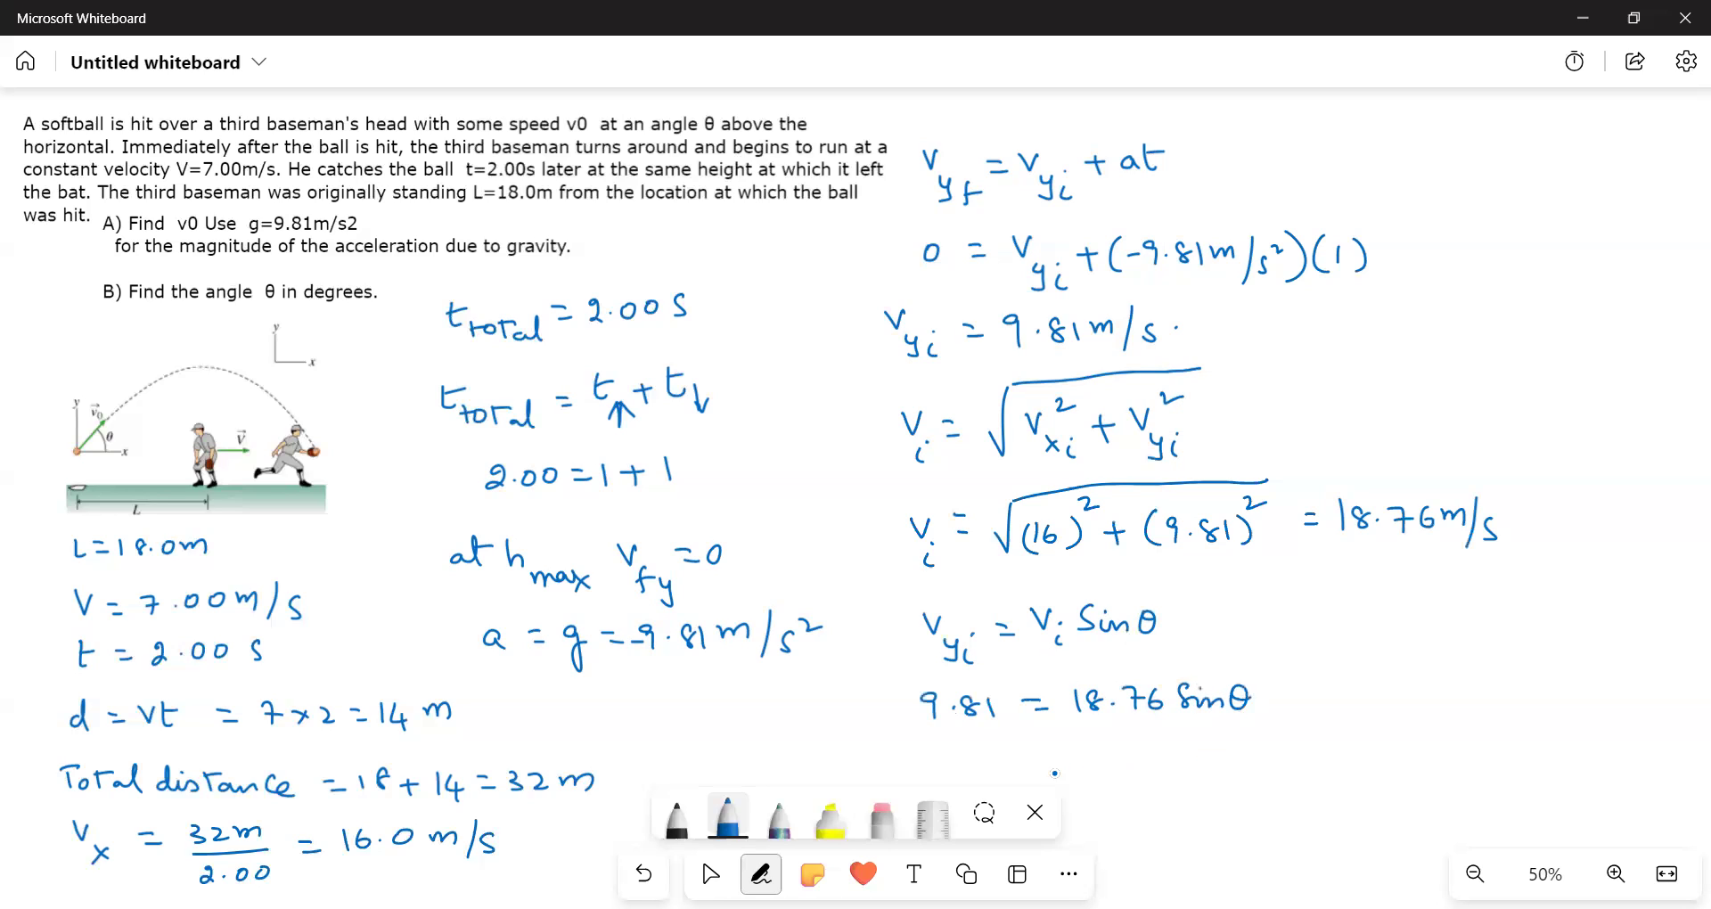
click(1105, 764)
Step: Write sinθ = 9.81/18.76 = 0.5226 below
mouse_move(1100, 749)
mouse_down()
mouse_move(1089, 770)
mouse_move(1205, 754)
mouse_up()
mouse_move(1189, 767)
mouse_down()
mouse_move(1283, 749)
mouse_move(1330, 772)
mouse_up()
click(1266, 754)
mouse_move(1244, 796)
mouse_down()
mouse_move(1249, 815)
mouse_move(1322, 808)
mouse_move(1362, 754)
mouse_move(1489, 765)
mouse_up()
click(1280, 807)
click(1403, 760)
drag(1510, 740, 1504, 756)
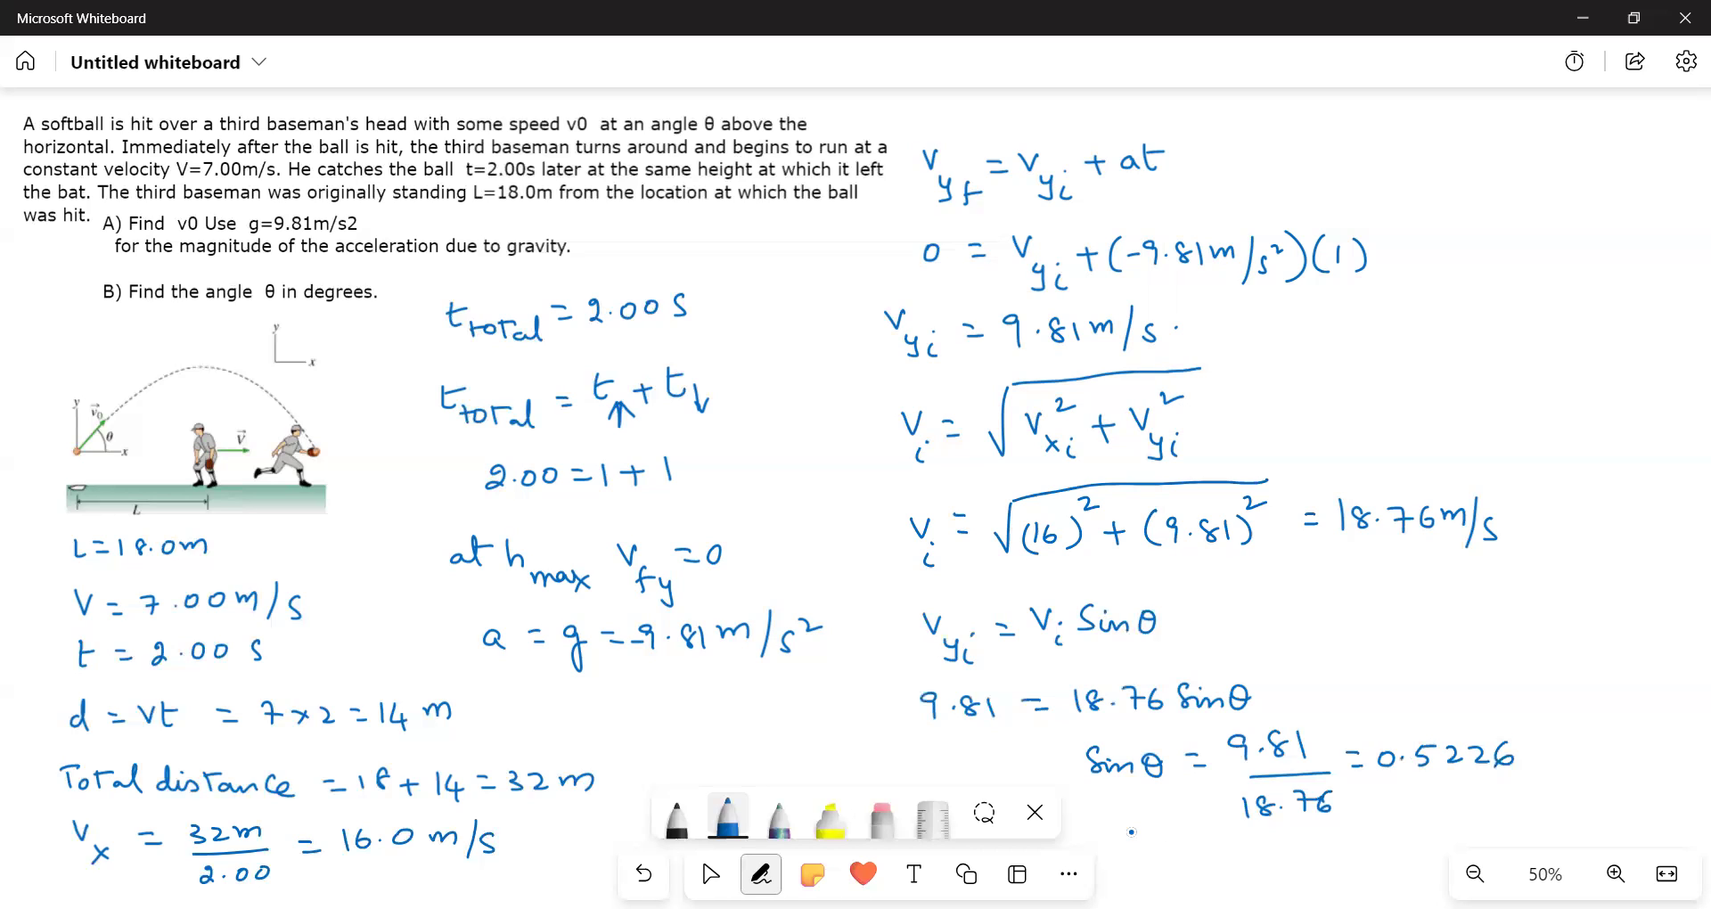
Step: Write θ = sin⁻¹(0.5226) = 31.51° as the final angle
drag(1132, 832, 1146, 841)
drag(1157, 836, 1189, 845)
mouse_move(1211, 829)
mouse_down()
mouse_move(1197, 849)
mouse_move(1248, 852)
mouse_move(1258, 828)
mouse_move(1277, 860)
mouse_move(1366, 839)
mouse_up()
click(1228, 842)
click(1320, 849)
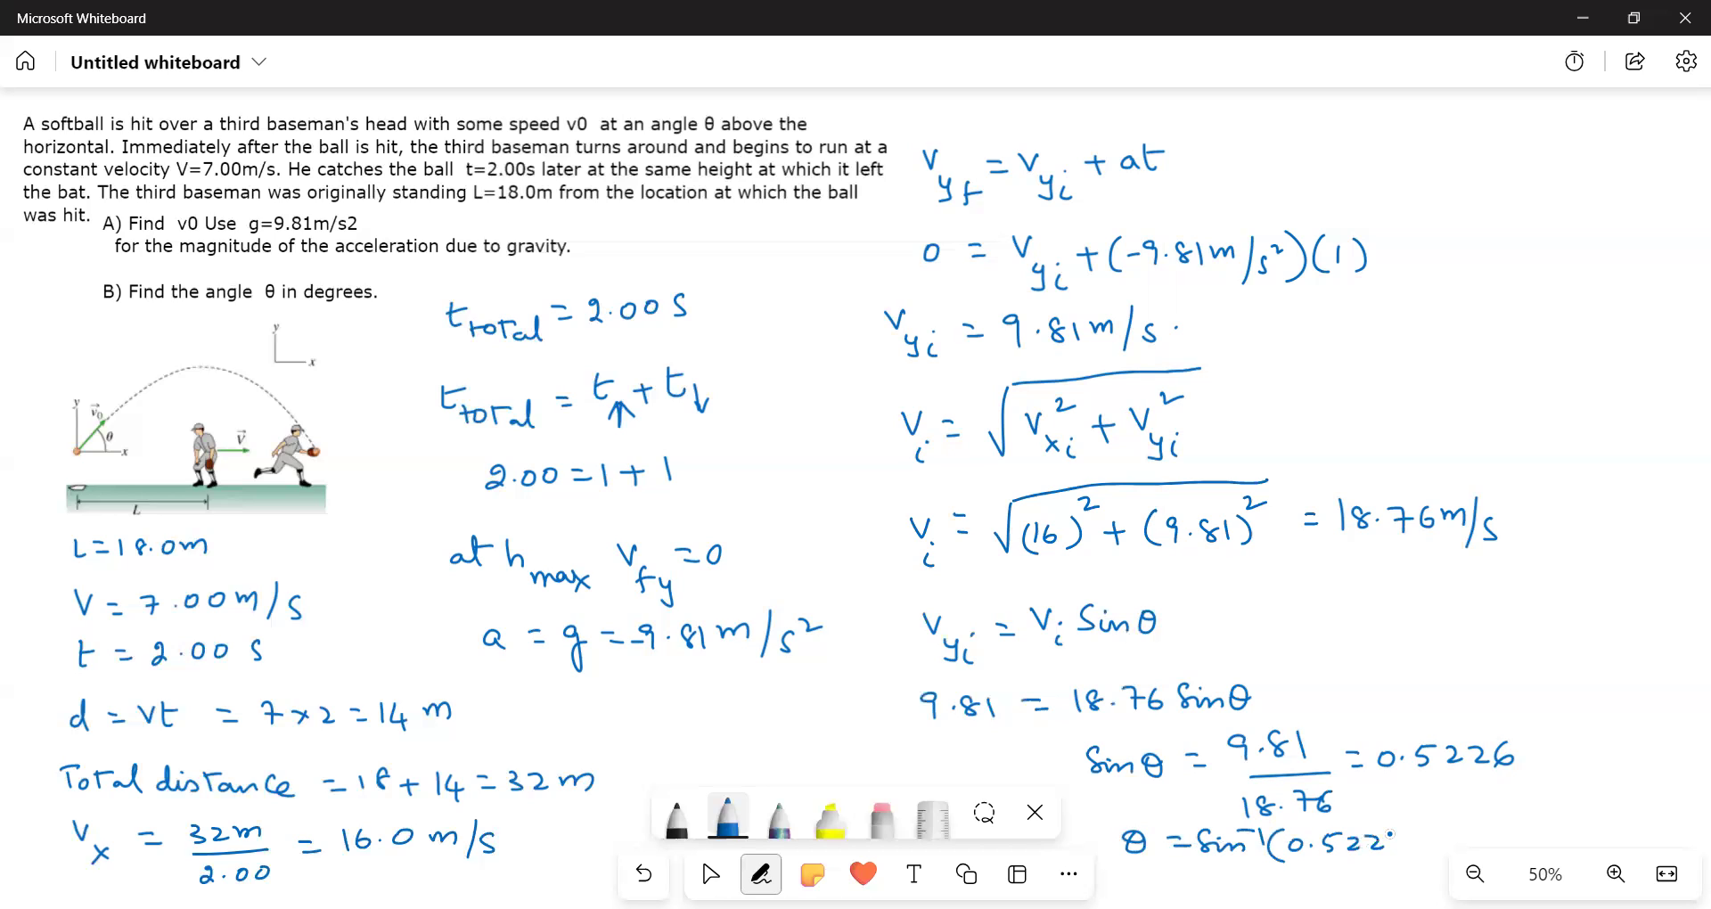
mouse_move(1392, 834)
mouse_down()
mouse_move(1411, 854)
mouse_move(1466, 825)
mouse_move(1535, 827)
mouse_move(1562, 799)
mouse_move(1567, 825)
mouse_move(1577, 788)
mouse_up()
click(1524, 825)
click(1594, 822)
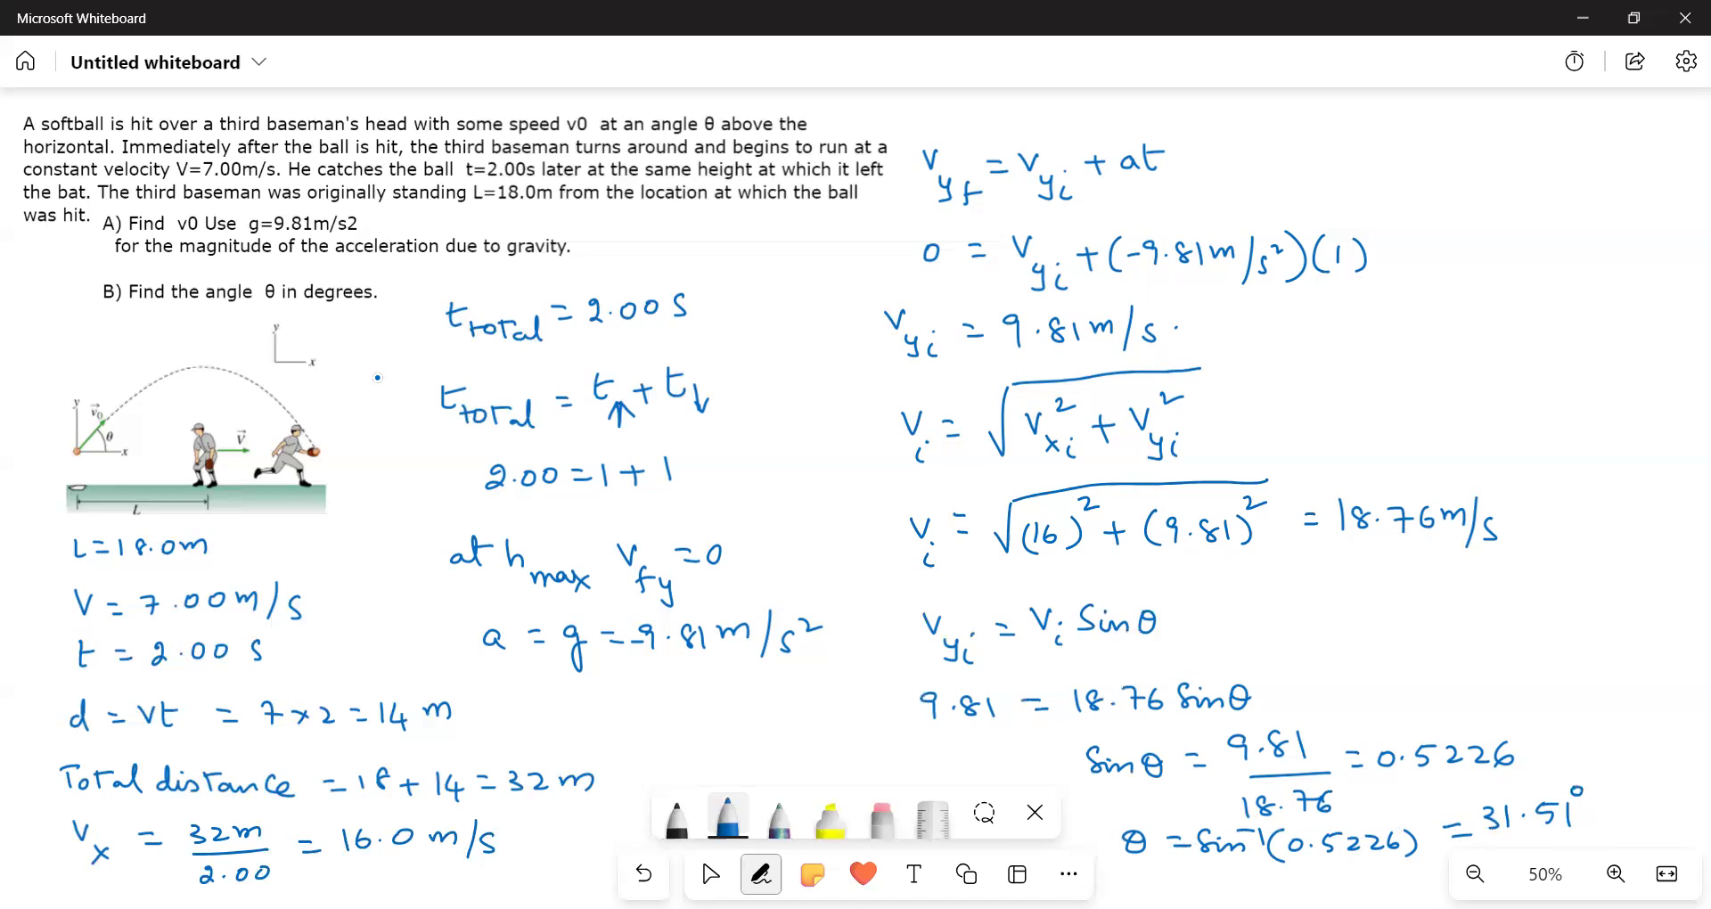